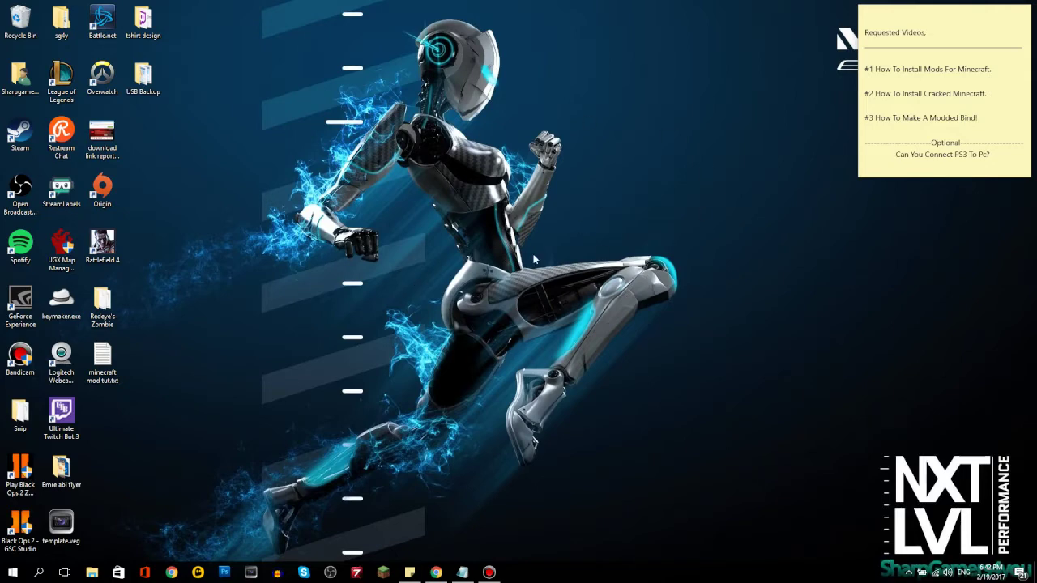
Start the Minecraft Launcher from the taskbar so it opens on its News page
{"action": "left_click_drag", "start_coordinate": [308, 168], "coordinate": [606, 369]}
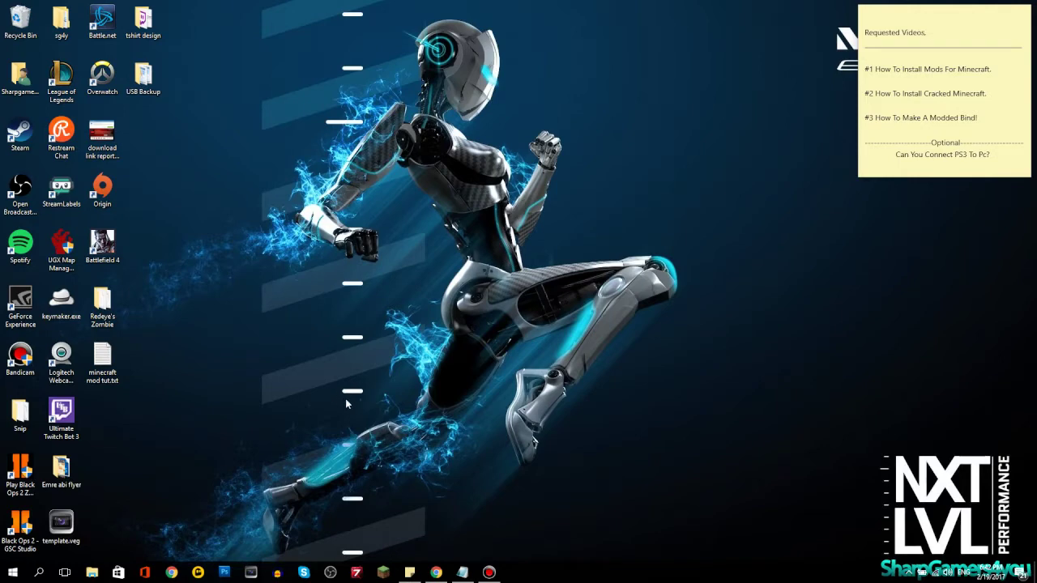
{"action": "left_click", "coordinate": [382, 572]}
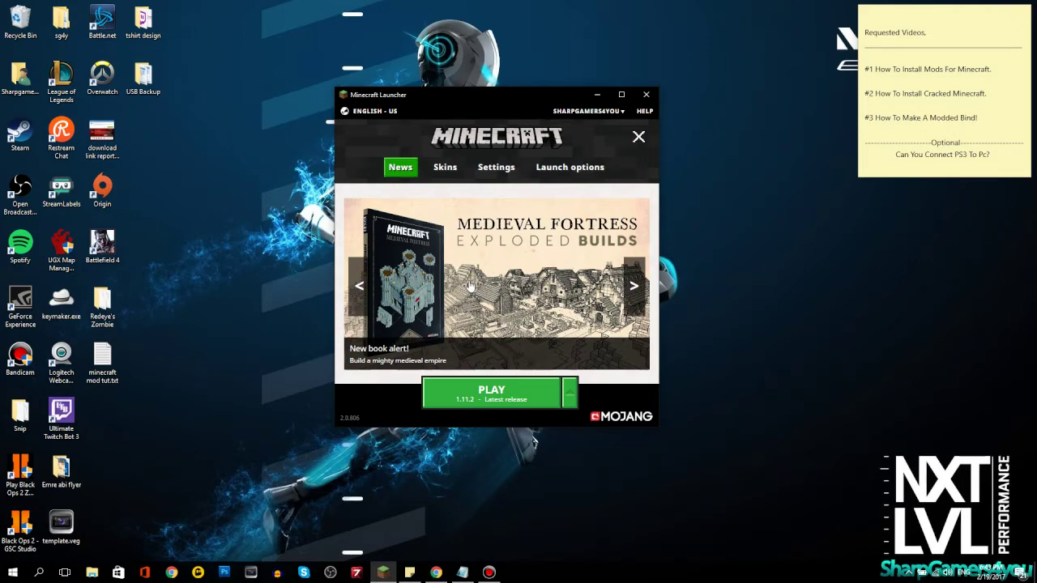
Close the Minecraft Launcher window after viewing its News page
{"action": "left_click", "coordinate": [646, 94]}
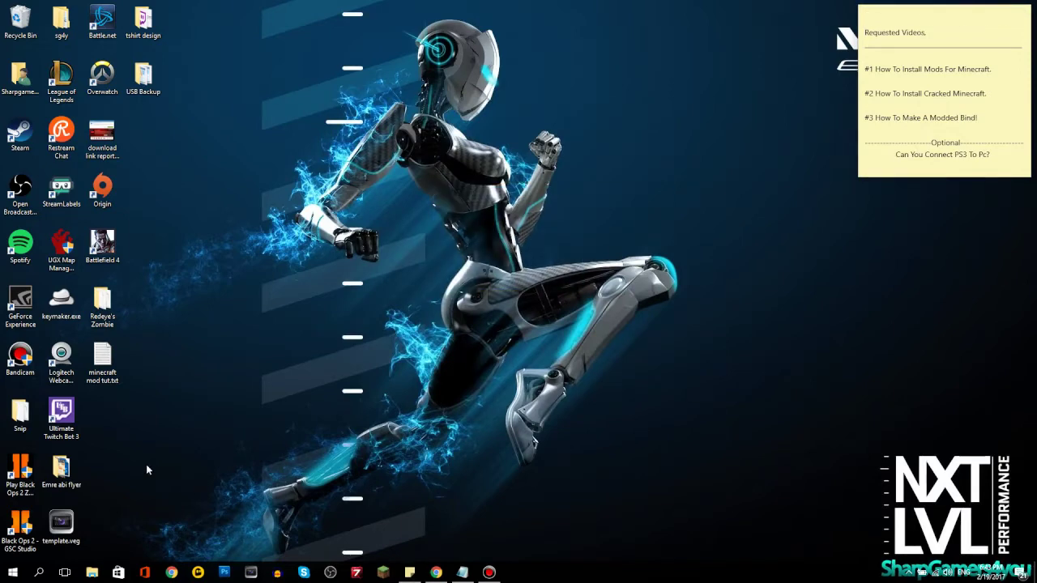
Search the Start menu for %appdata% and open the AppData folder
{"action": "key", "text": "super"}
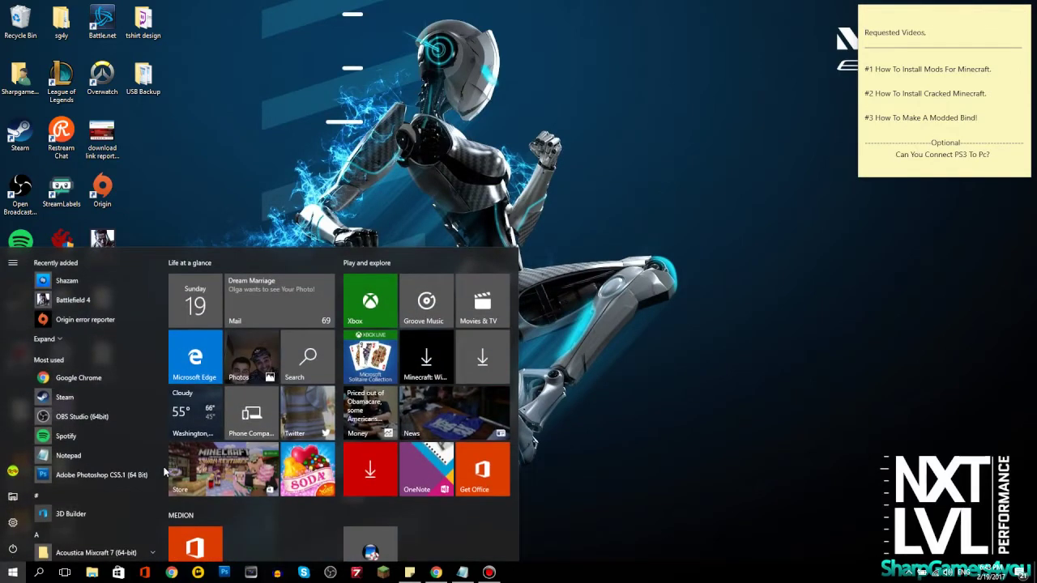
{"action": "type", "text": "appdata"}
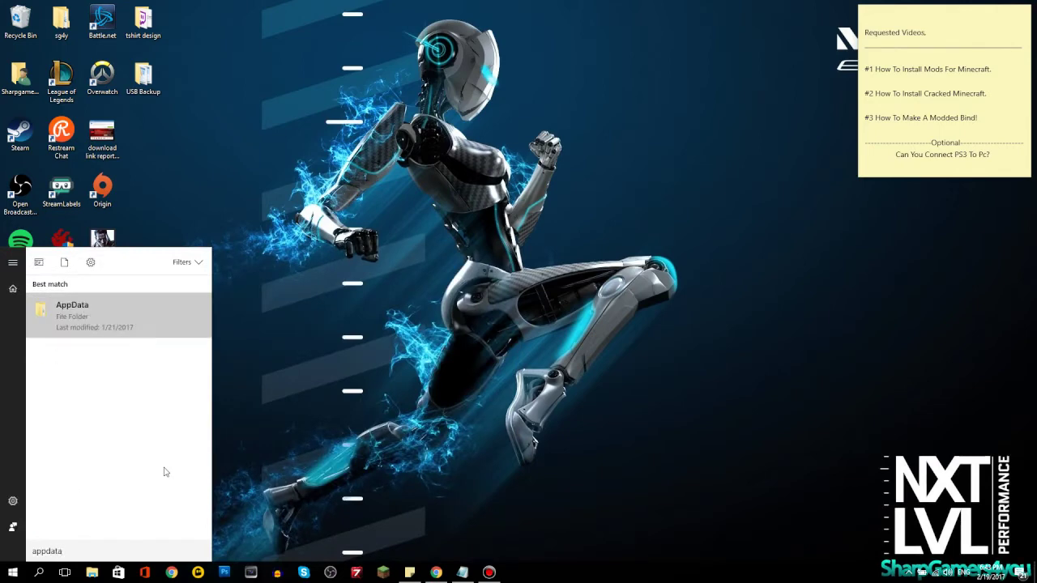
{"action": "key", "text": "BackSpace"}
{"action": "key", "text": "BackSpace"}
{"action": "key", "text": "BackSpace"}
{"action": "key", "text": "BackSpace"}
{"action": "key", "text": "BackSpace"}
{"action": "key", "text": "BackSpace"}
{"action": "key", "text": "BackSpace"}
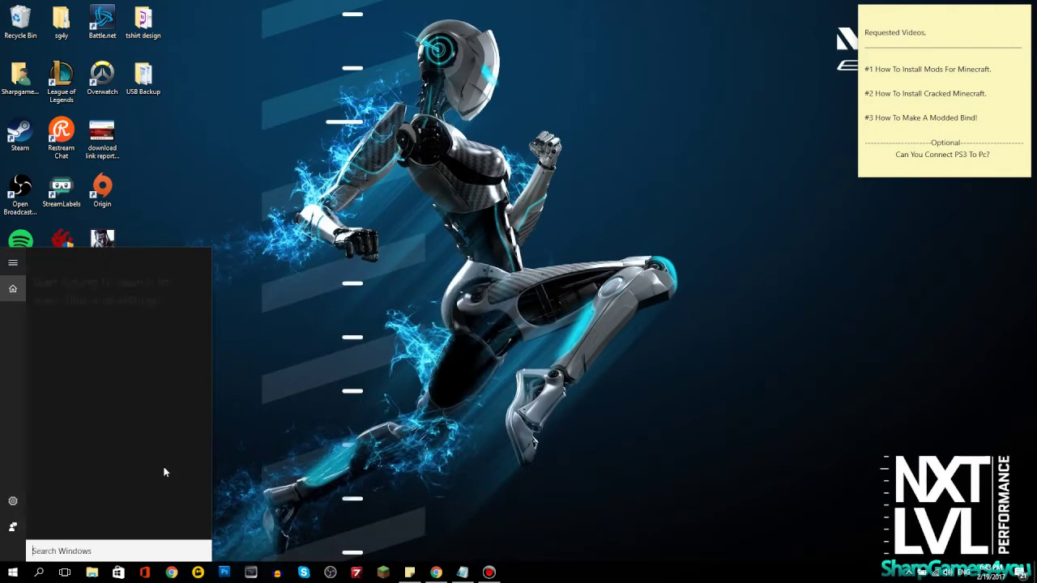
{"action": "type", "text": "%appdata"}
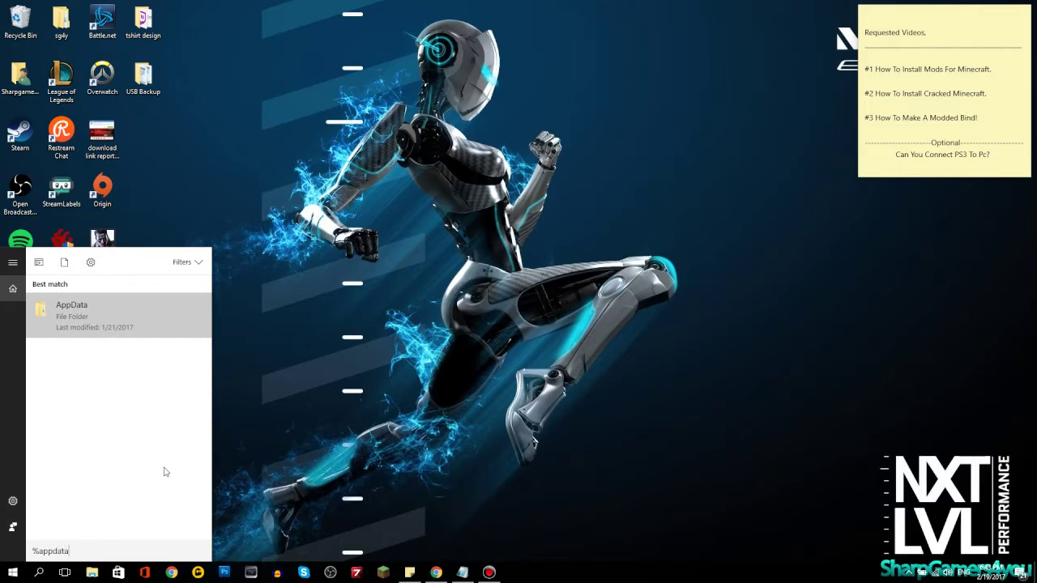
{"action": "type", "text": "%"}
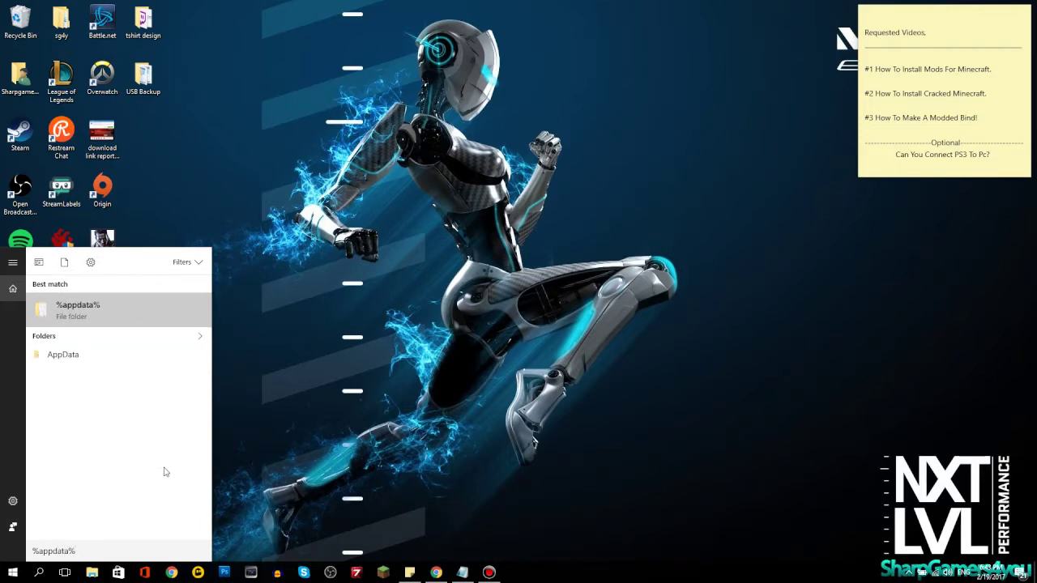
{"action": "left_click", "coordinate": [71, 357]}
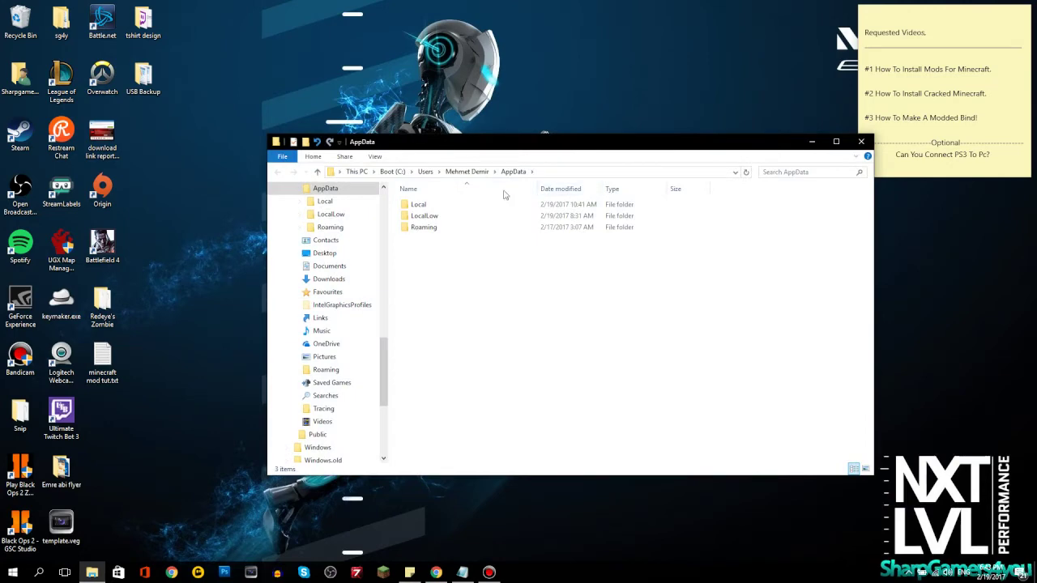
Browse Roaming > .minecraft, inspecting the mods folder and the lucky folder inside mod
{"action": "double_click", "coordinate": [424, 227]}
{"action": "double_click", "coordinate": [436, 206]}
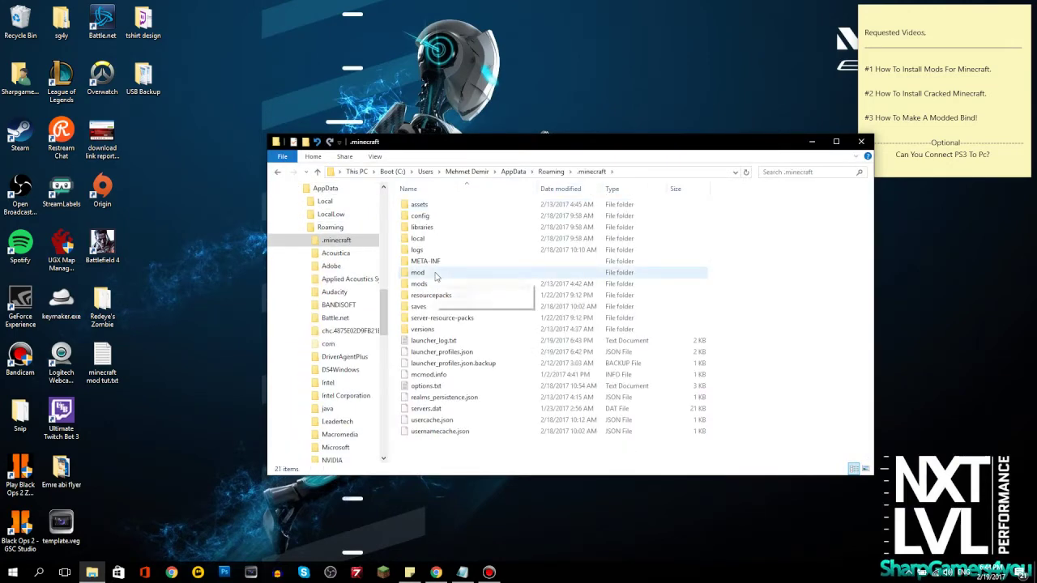
{"action": "left_click", "coordinate": [436, 284]}
{"action": "double_click", "coordinate": [436, 284]}
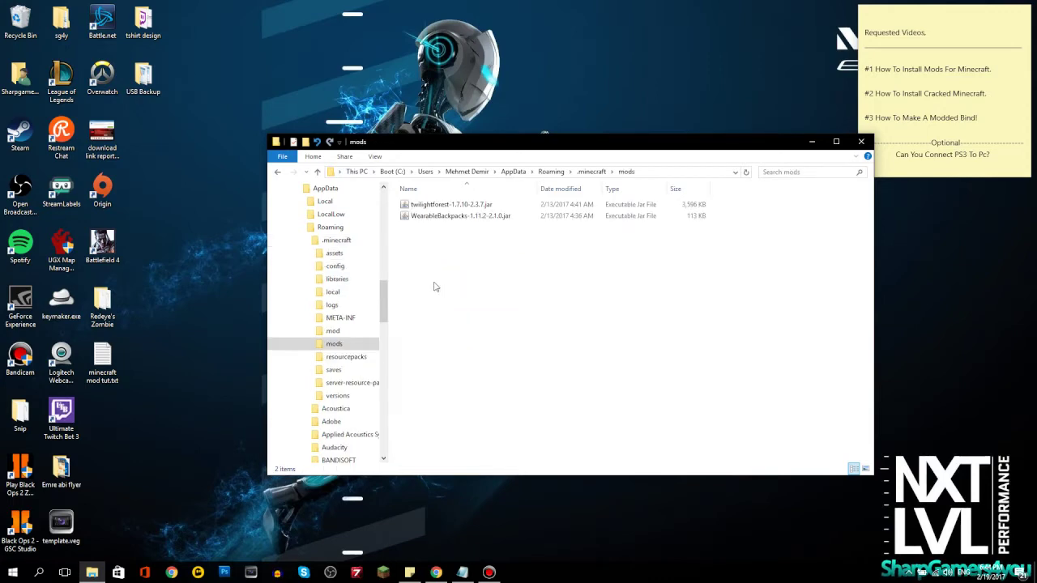
{"action": "left_click", "coordinate": [278, 172]}
{"action": "double_click", "coordinate": [422, 274]}
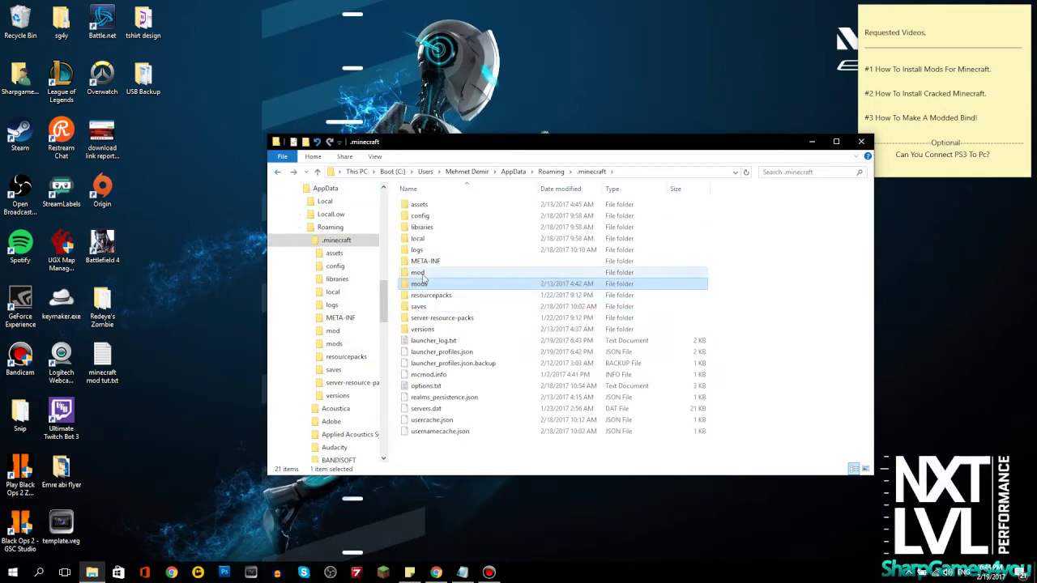
{"action": "double_click", "coordinate": [437, 205]}
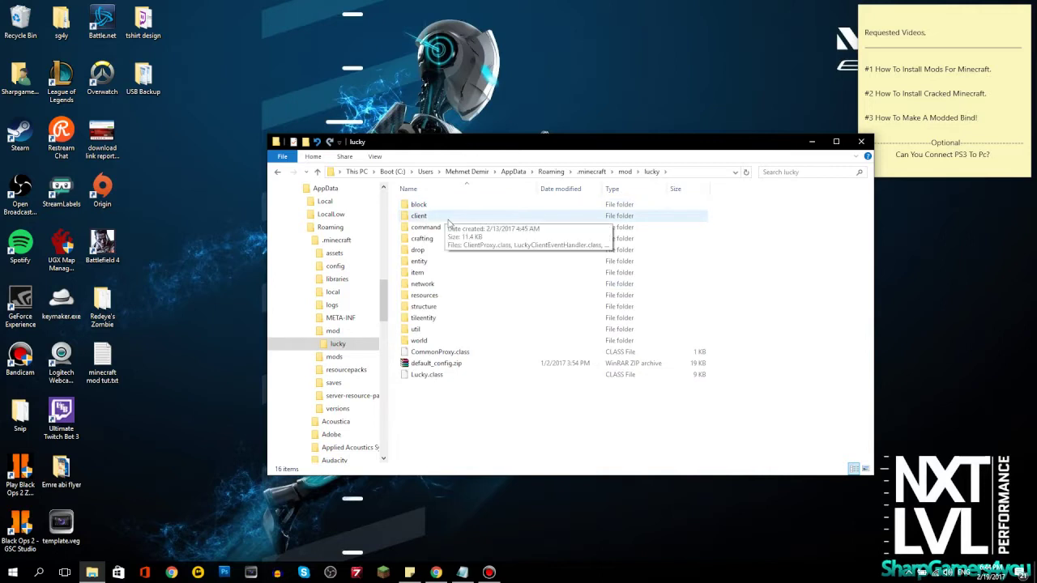
{"action": "left_click", "coordinate": [278, 172]}
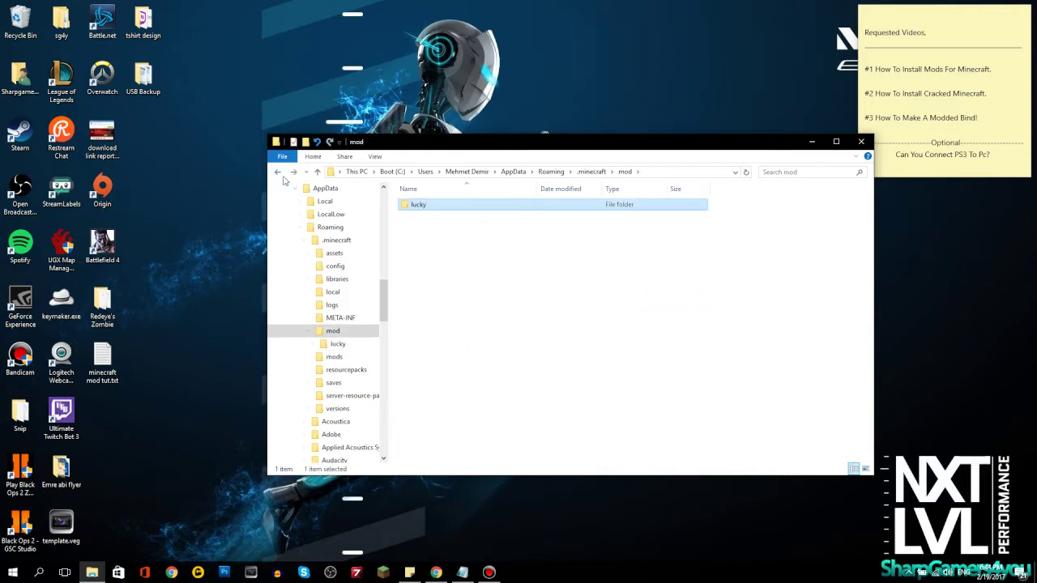
{"action": "left_click", "coordinate": [278, 172]}
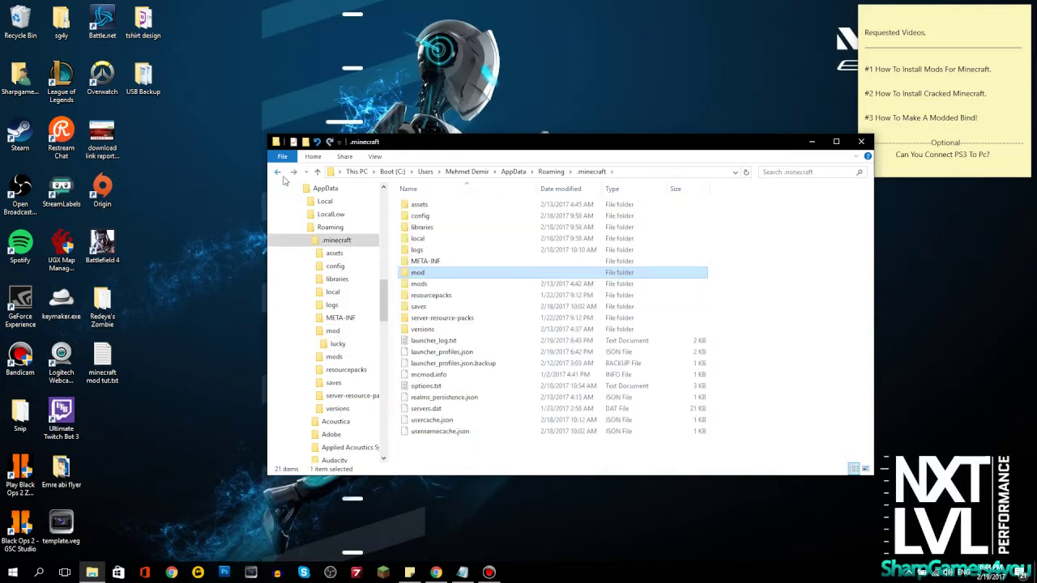
Move the lucky folder out of mod onto the desktop and delete the empty mod folder
{"action": "double_click", "coordinate": [429, 275]}
{"action": "left_click_drag", "start_coordinate": [419, 205], "coordinate": [185, 247]}
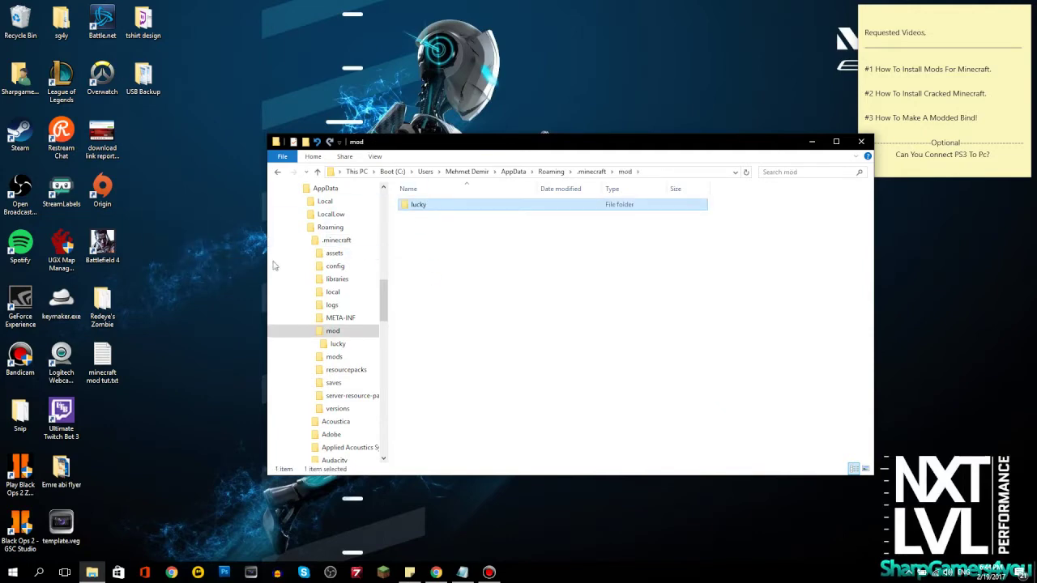
{"action": "left_click", "coordinate": [279, 173]}
{"action": "key", "text": "Delete"}
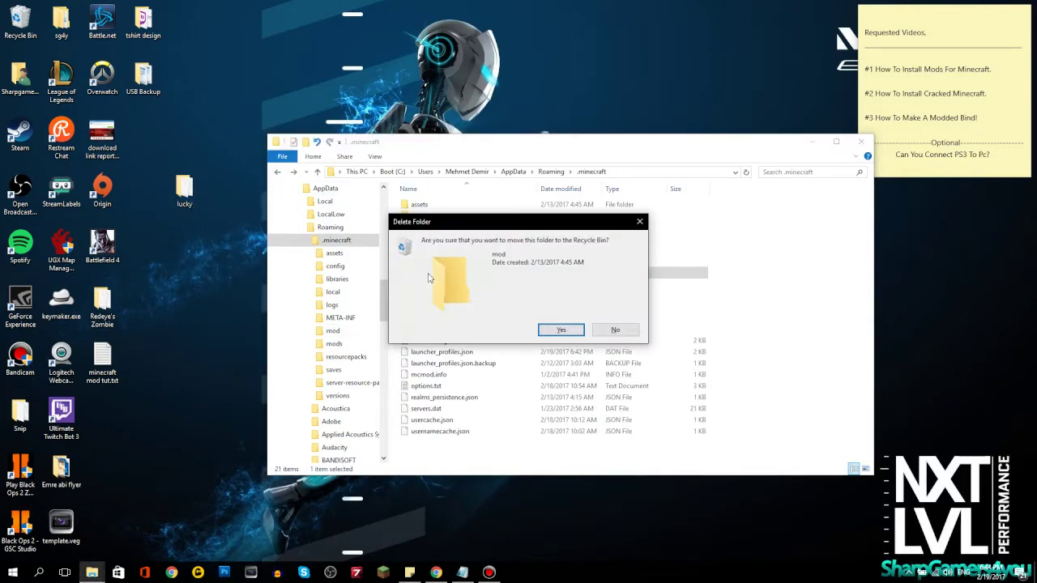
{"action": "key", "text": "Return"}
Drop lucky into the mods folder, verify it arrived, and minimize Explorer
{"action": "left_click_drag", "start_coordinate": [184, 188], "coordinate": [439, 274]}
{"action": "double_click", "coordinate": [437, 274]}
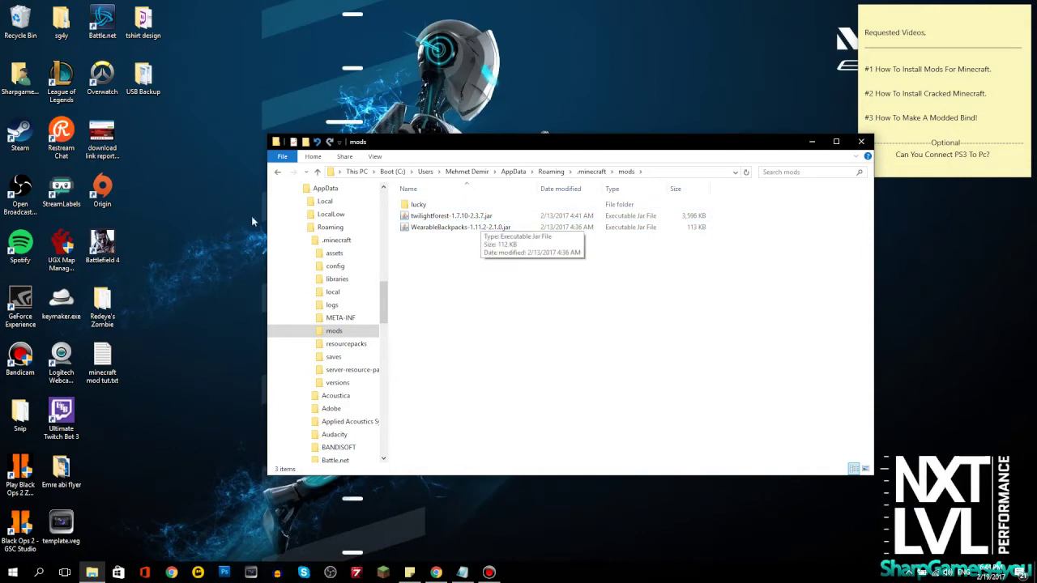
{"action": "key", "text": "BackSpace"}
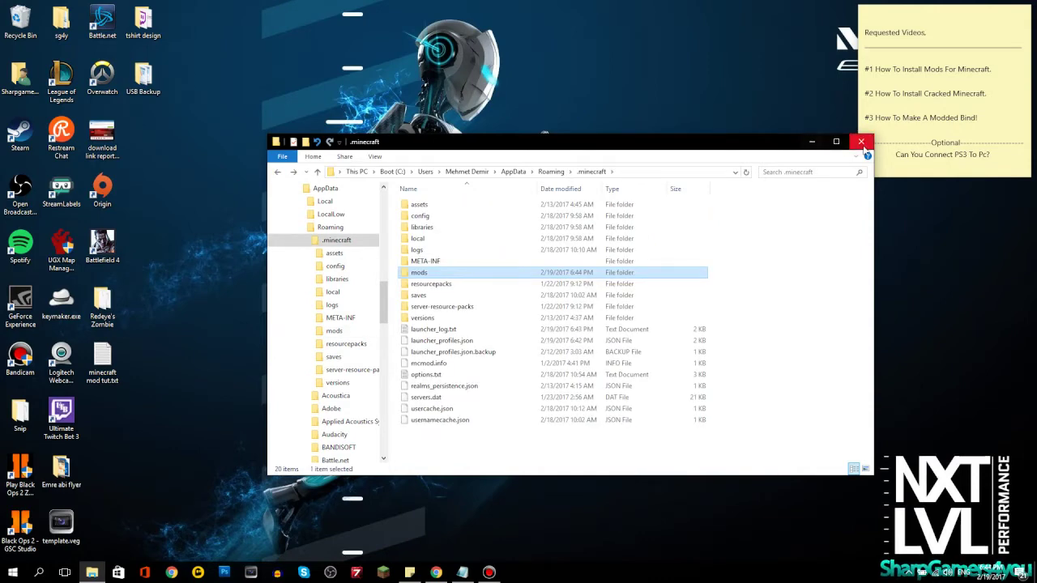
{"action": "left_click", "coordinate": [812, 143]}
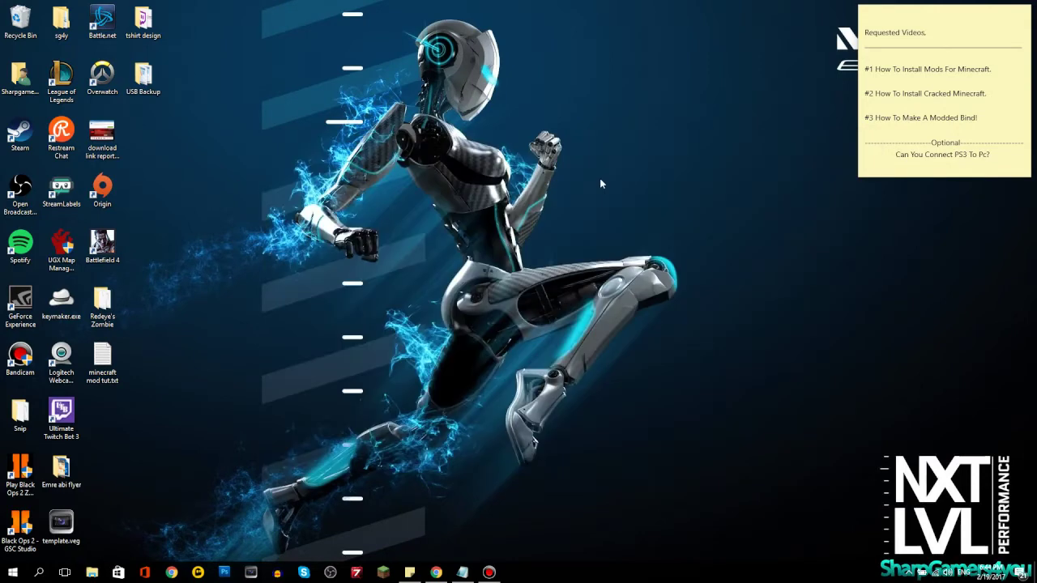
Copy the files.minecraftforge.net address from the mod tutorial notes in Notepad
{"action": "left_click", "coordinate": [463, 572]}
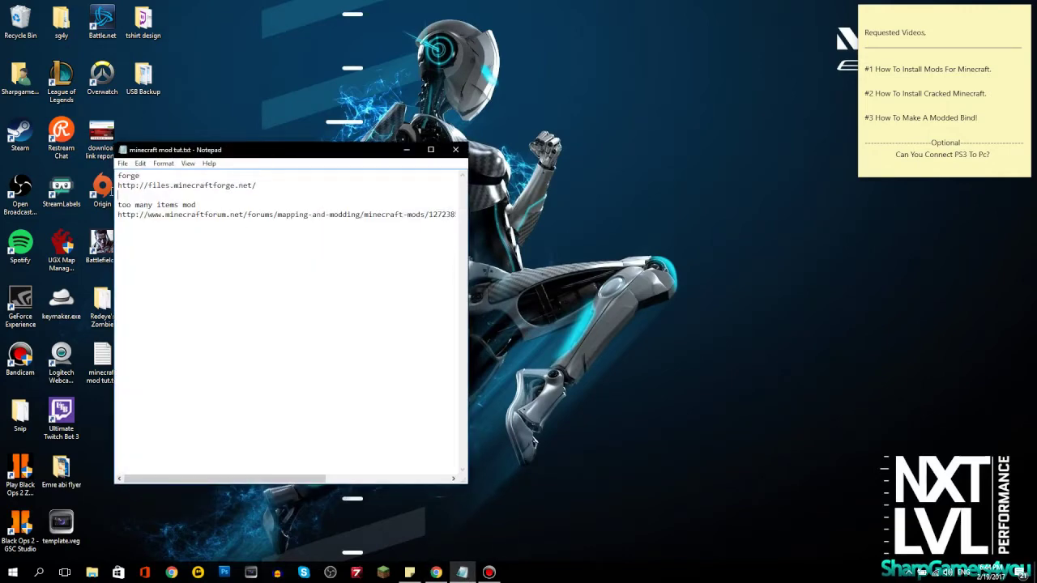
{"action": "double_click", "coordinate": [119, 186]}
{"action": "key", "text": "ctrl+c"}
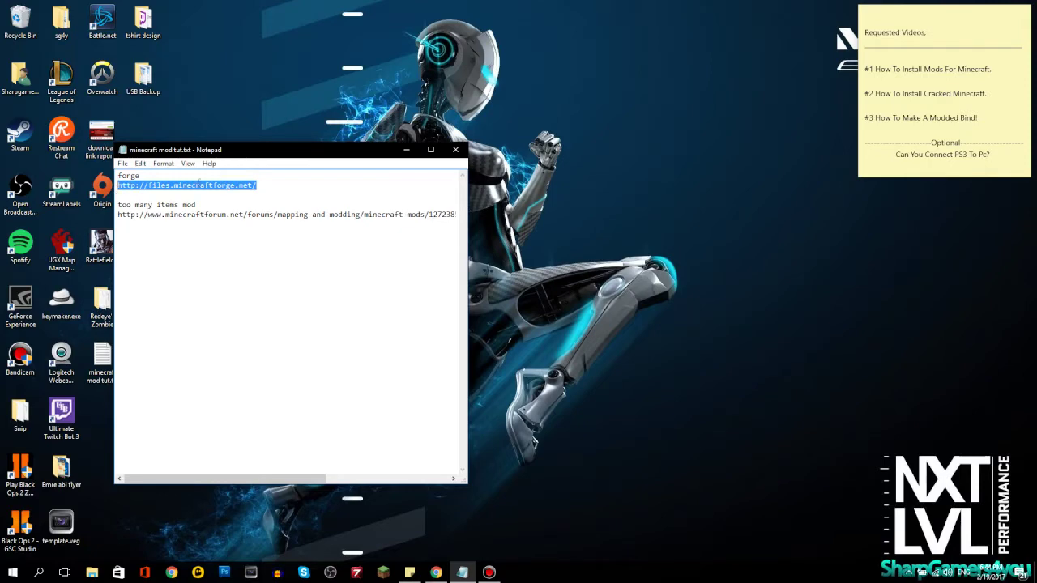
{"action": "left_click", "coordinate": [406, 149]}
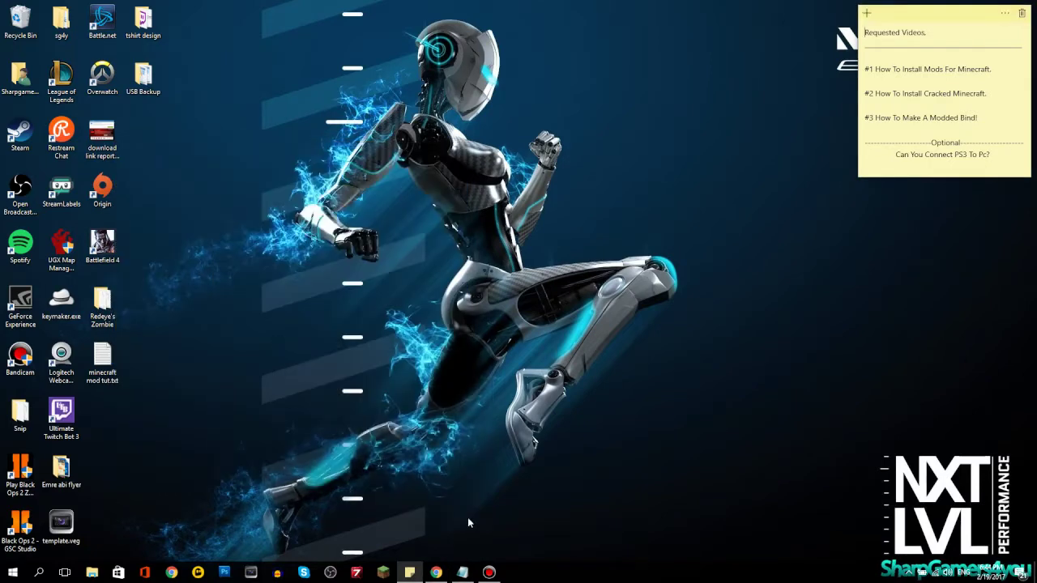
Load the pasted Forge address in Chrome, download the latest Windows installer, and close the ad tab
{"action": "left_click", "coordinate": [435, 573]}
{"action": "left_click", "coordinate": [238, 25]}
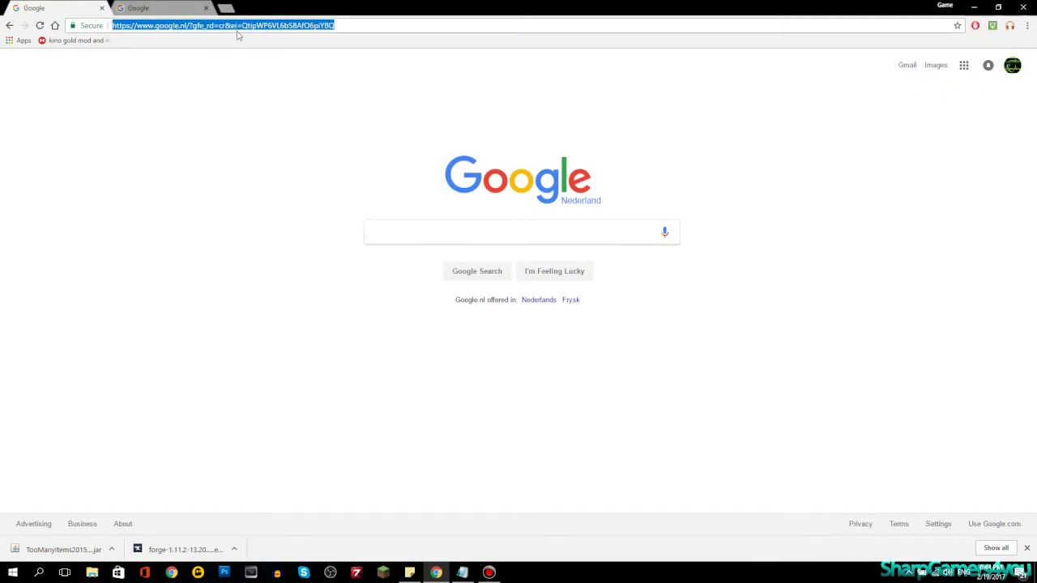
{"action": "key", "text": "ctrl+v"}
{"action": "key", "text": "Return"}
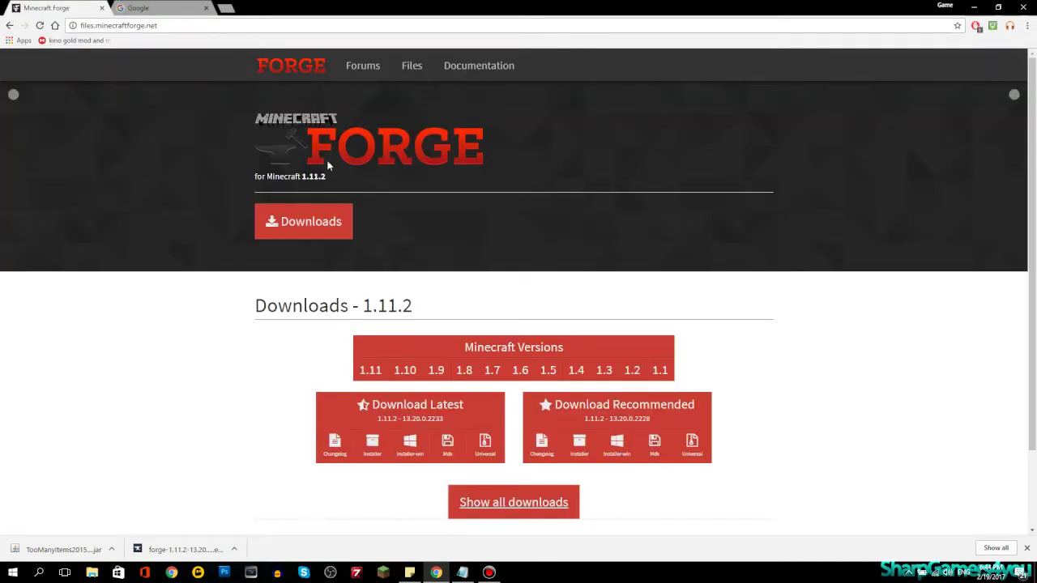
{"action": "scroll", "coordinate": [416, 208], "scroll_direction": "down", "scroll_amount": 1}
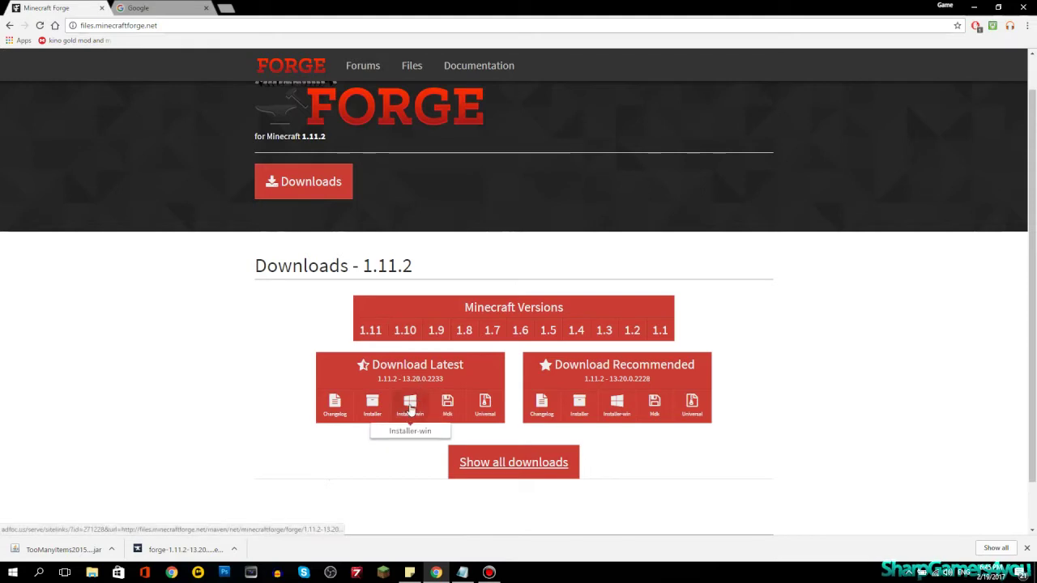
{"action": "left_click", "coordinate": [410, 405]}
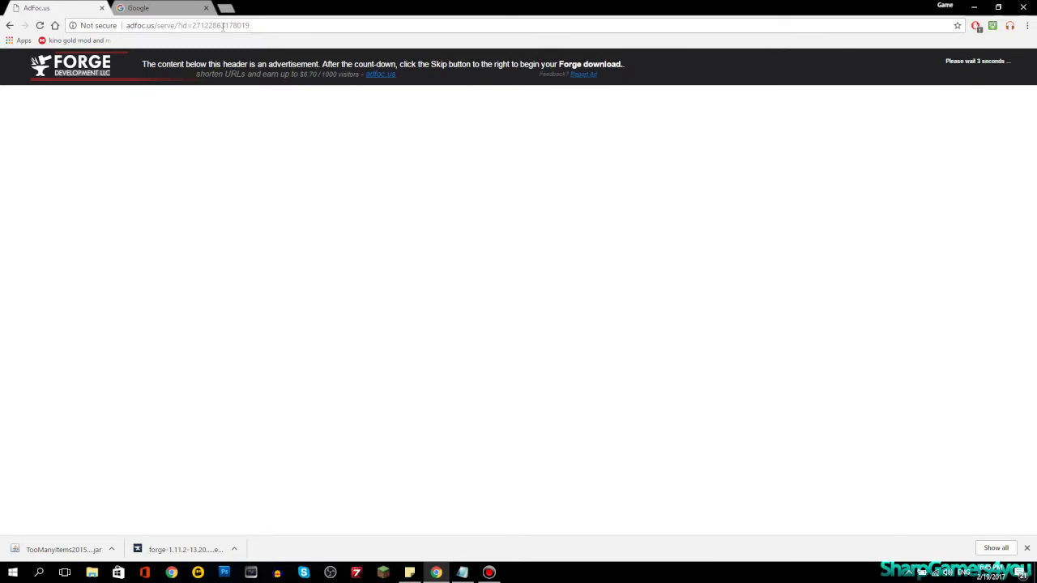
{"action": "left_click", "coordinate": [154, 9]}
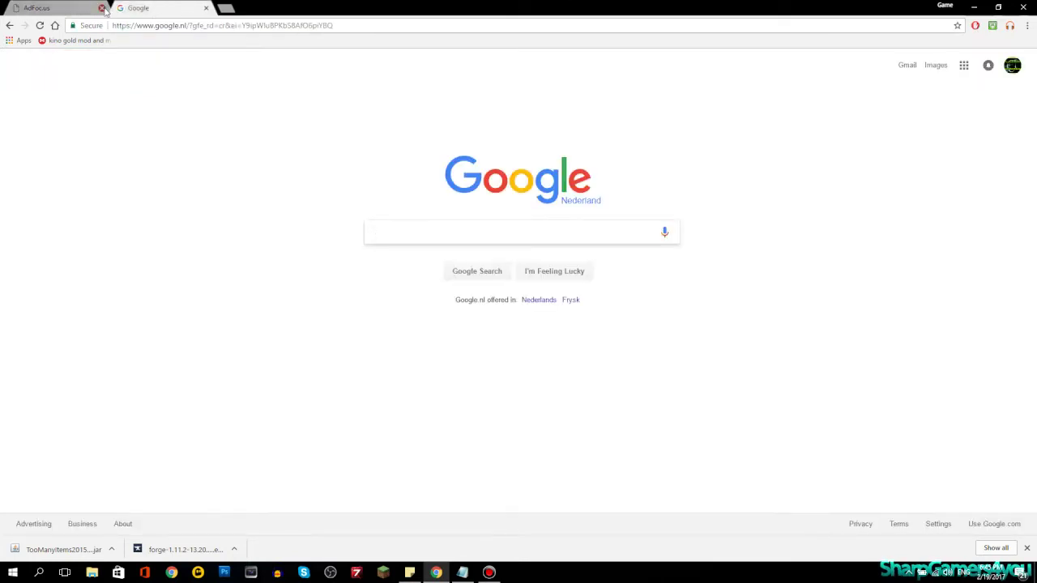
{"action": "left_click", "coordinate": [101, 8]}
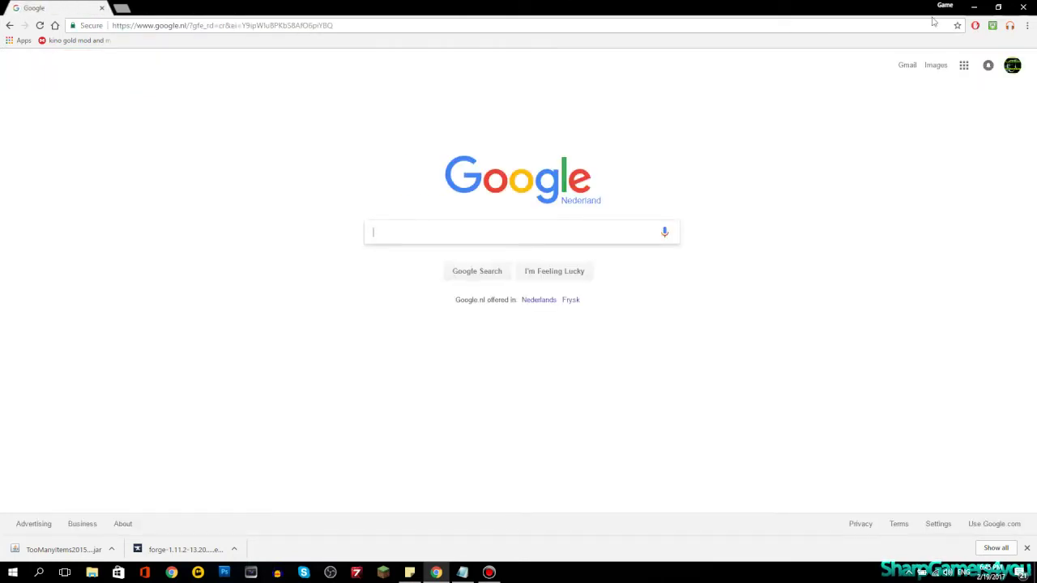
Run the downloaded Forge installer and decline it at the SmartScreen warning
{"action": "left_click", "coordinate": [154, 554]}
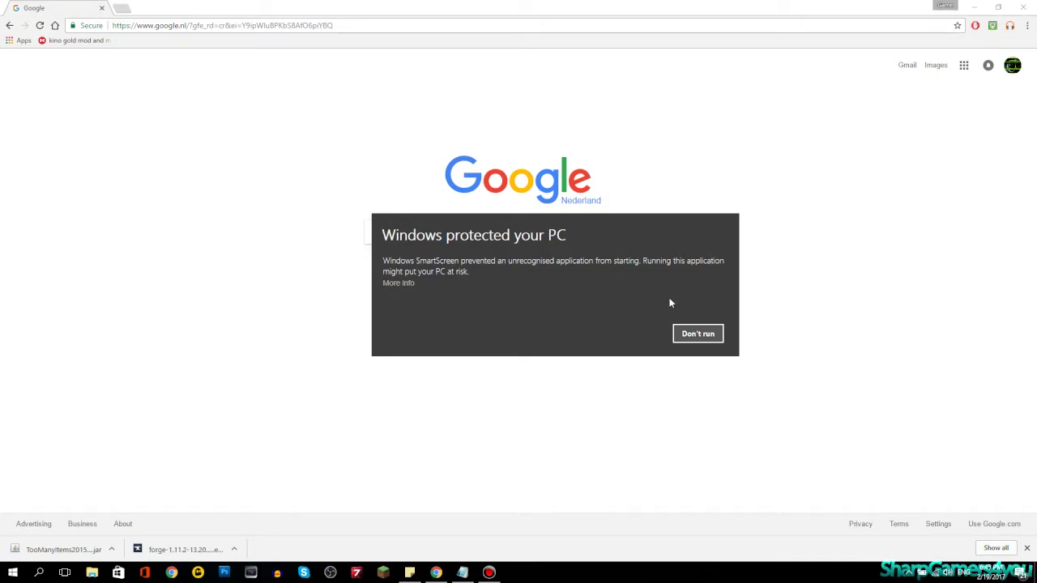
{"action": "left_click", "coordinate": [697, 335]}
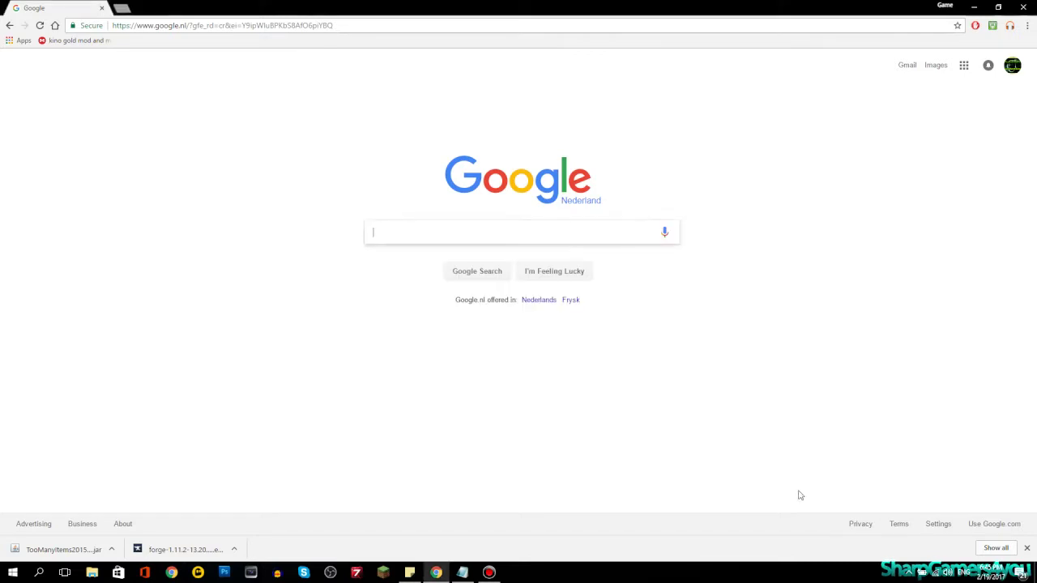
{"action": "left_click", "coordinate": [911, 574]}
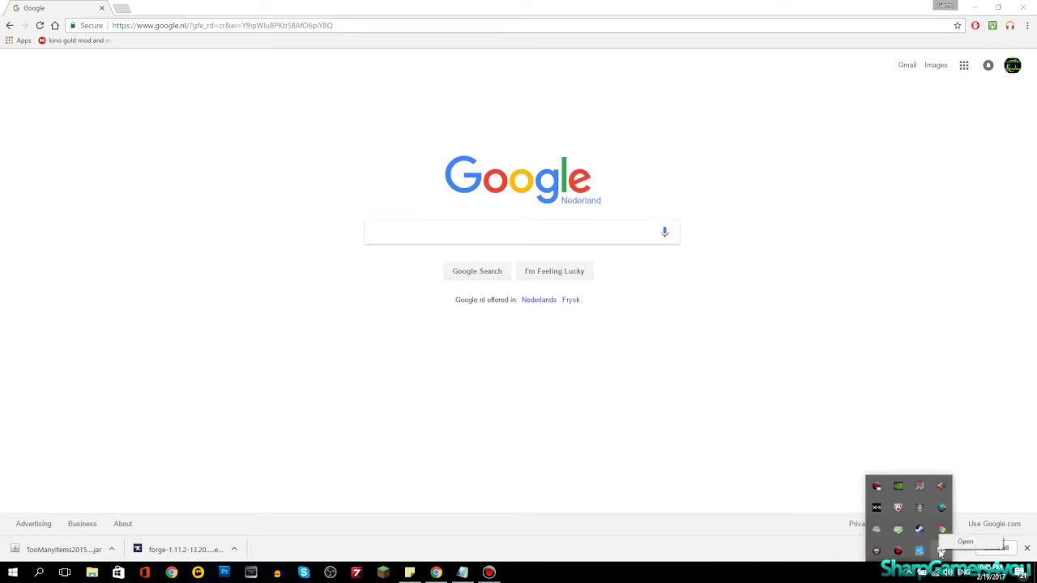
Turn off McAfee real-time scanning until it resumes in 30 minutes, then close McAfee
{"action": "right_click", "coordinate": [898, 512]}
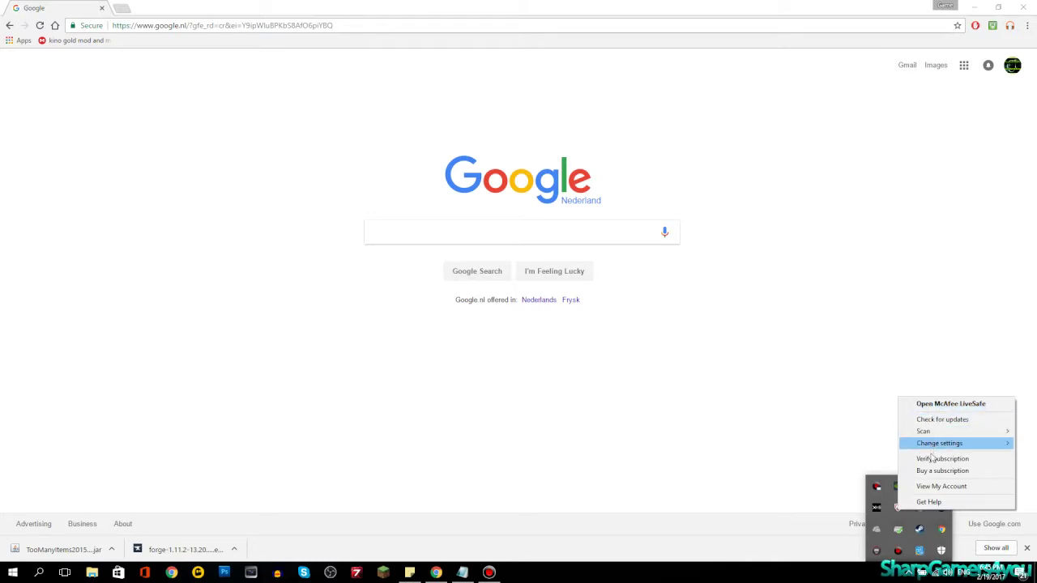
{"action": "mouse_move", "coordinate": [933, 448]}
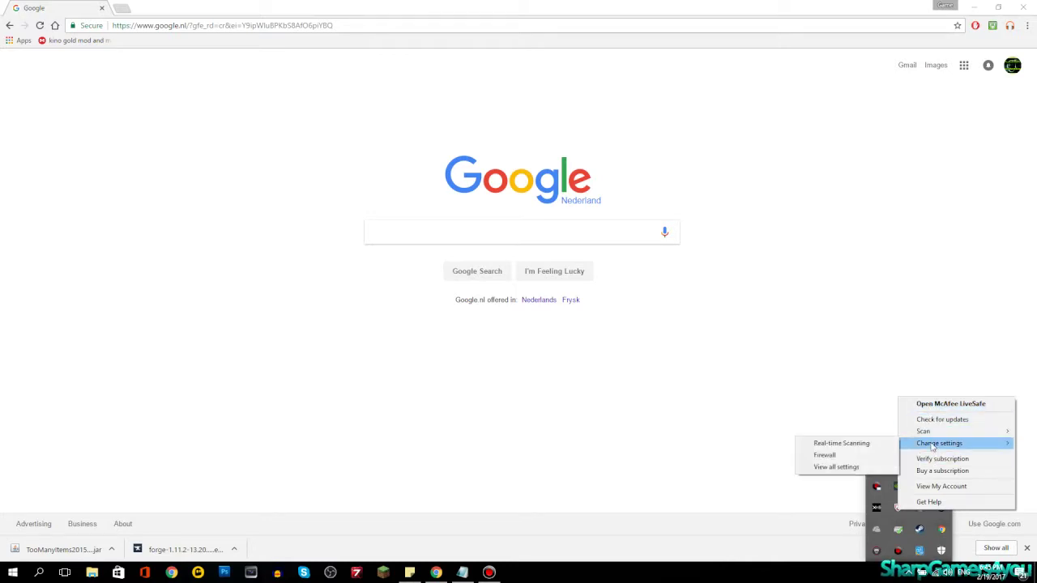
{"action": "left_click", "coordinate": [866, 446]}
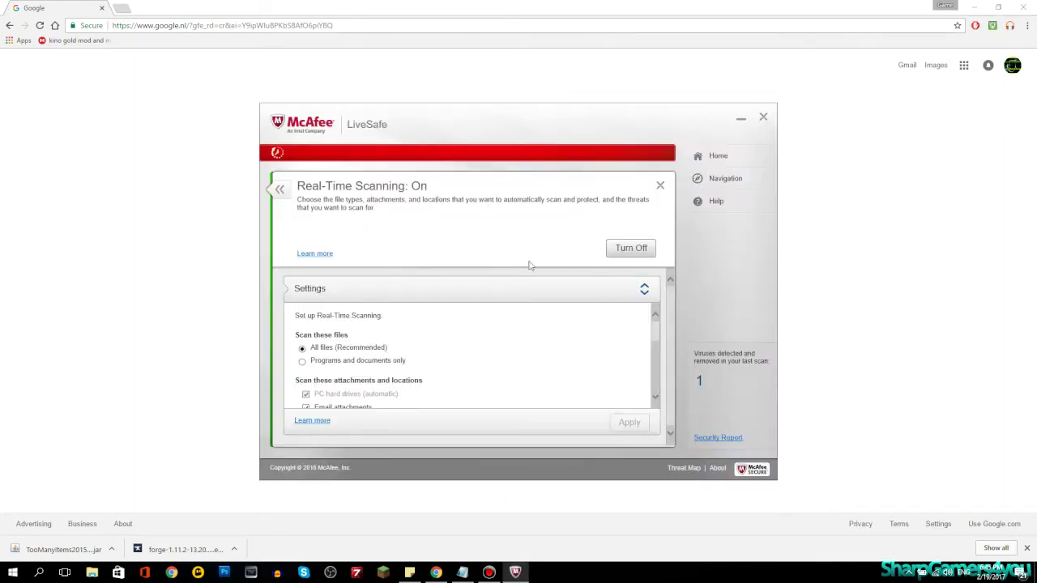
{"action": "left_click", "coordinate": [635, 253]}
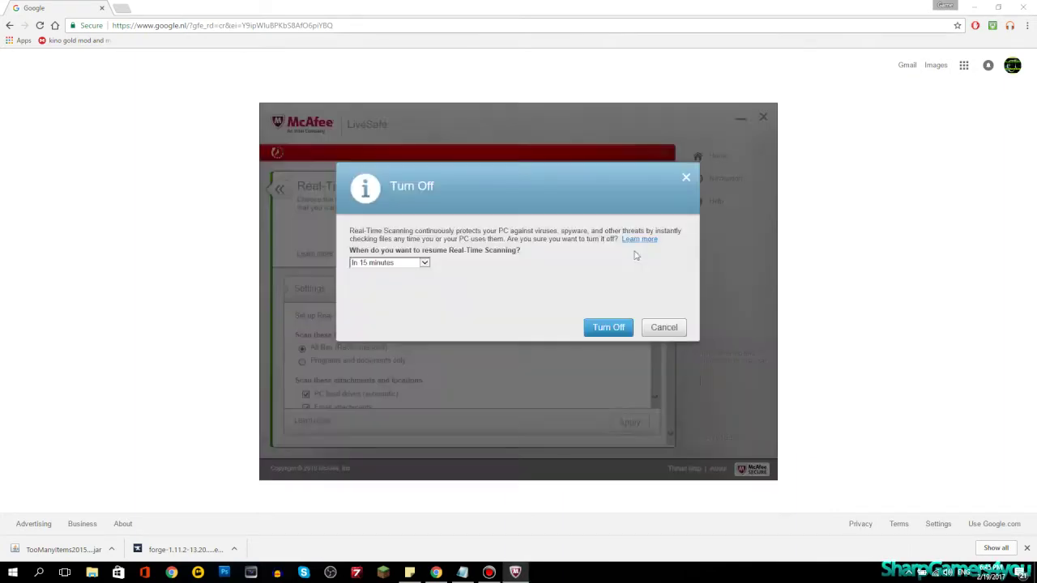
{"action": "left_click", "coordinate": [423, 264]}
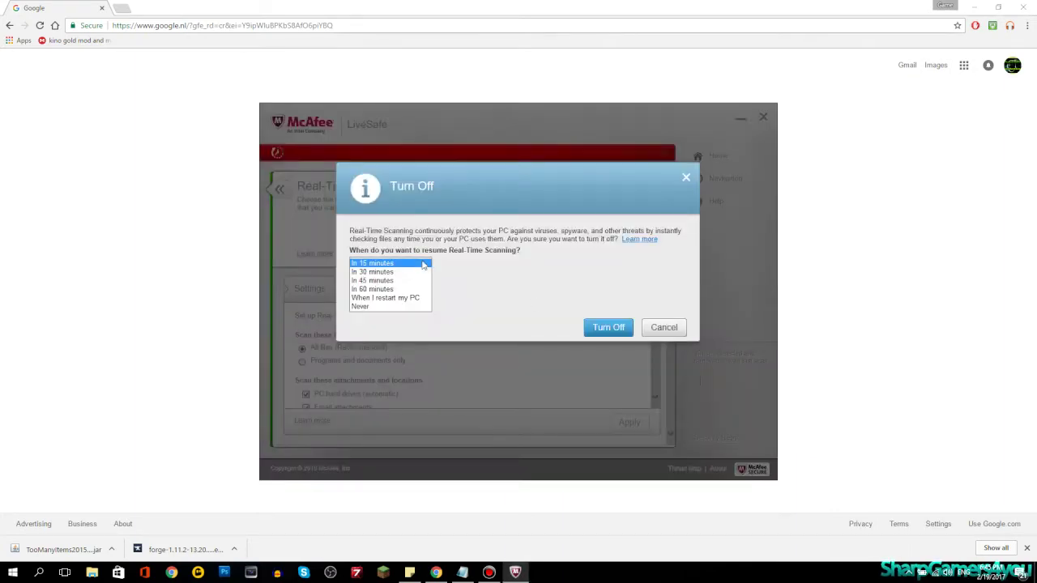
{"action": "left_click", "coordinate": [378, 272]}
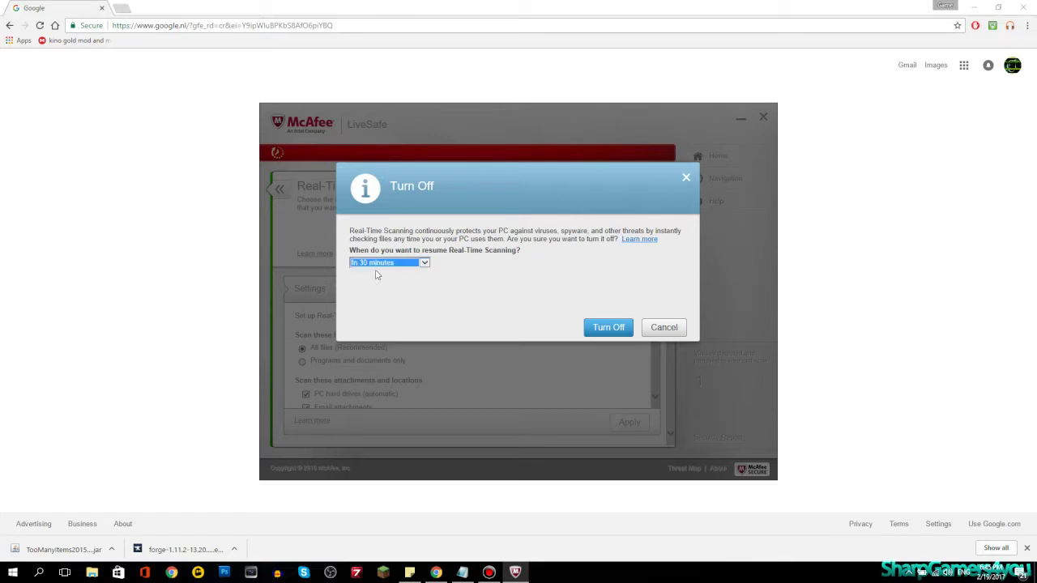
{"action": "left_click", "coordinate": [605, 328]}
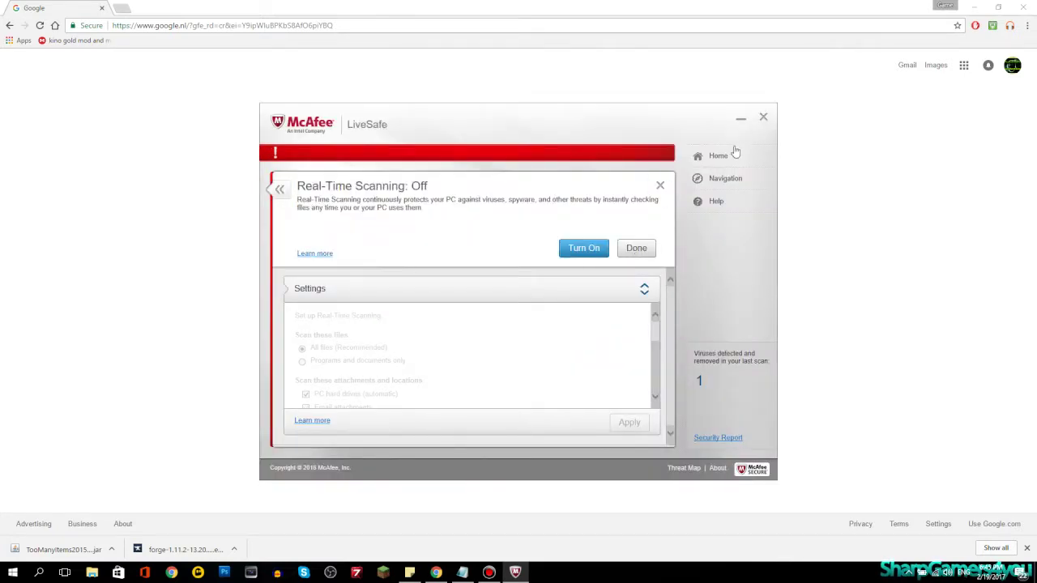
{"action": "left_click", "coordinate": [763, 118]}
{"action": "left_click", "coordinate": [655, 216]}
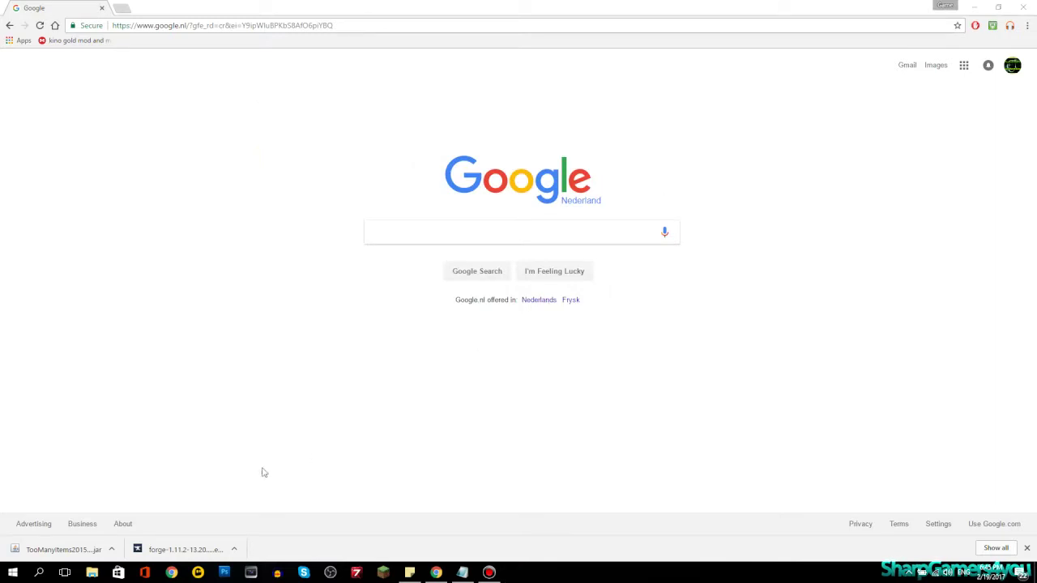
Launch the Forge installer again, then show the TooManyItems jar in its Downloads folder
{"action": "left_click", "coordinate": [183, 549]}
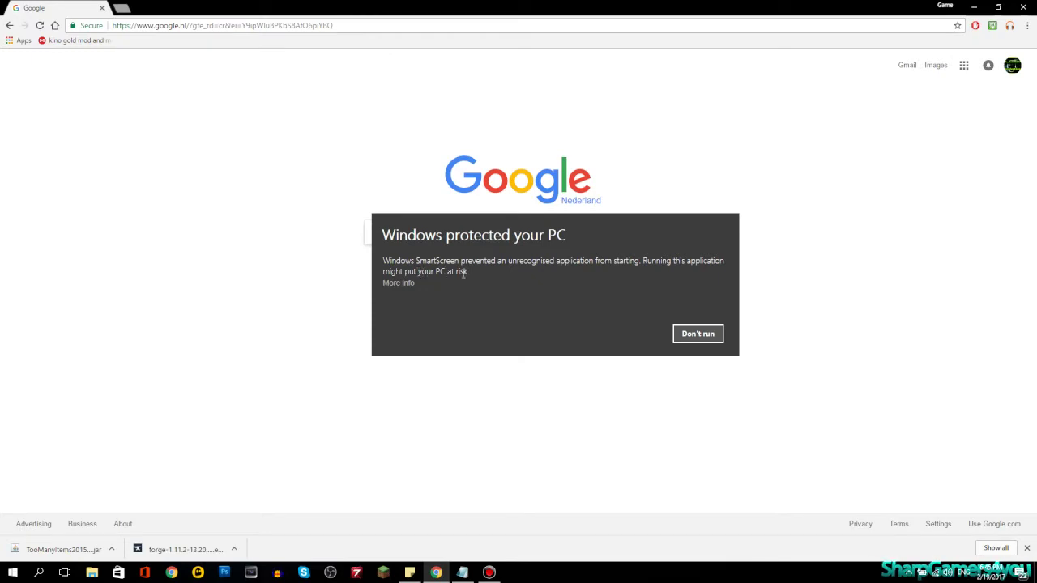
{"action": "key", "text": "super"}
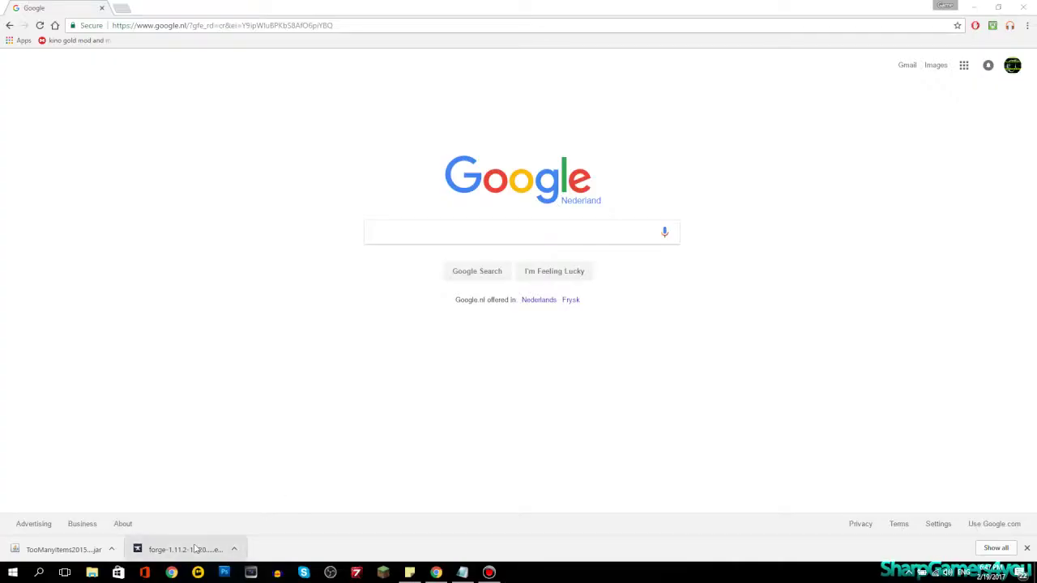
{"action": "left_click", "coordinate": [108, 551]}
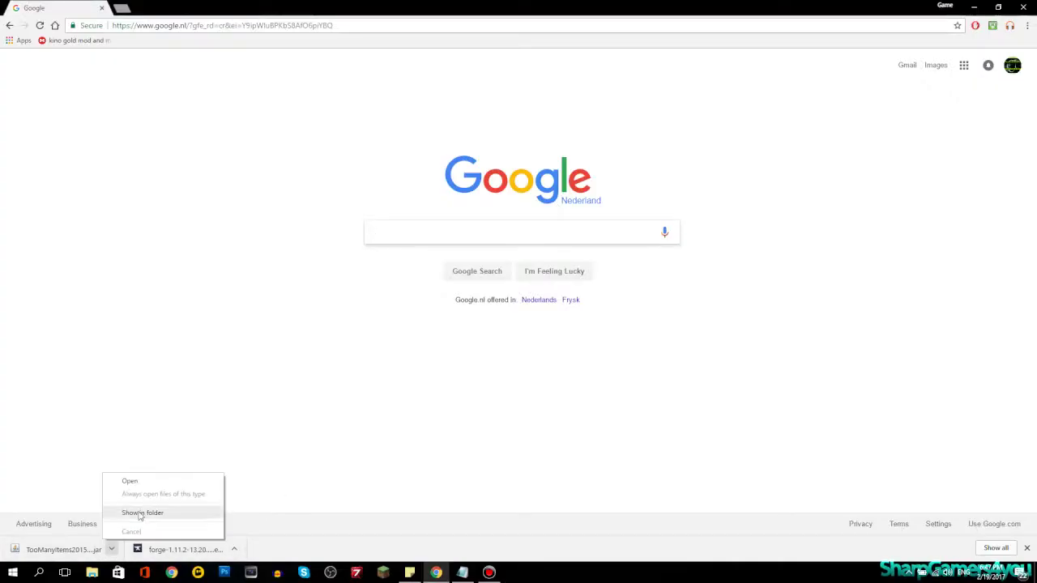
{"action": "left_click", "coordinate": [134, 510]}
Drag the TooManyItems jar from Downloads onto the desktop and bring Chrome back up
{"action": "left_click_drag", "start_coordinate": [419, 225], "coordinate": [466, 239]}
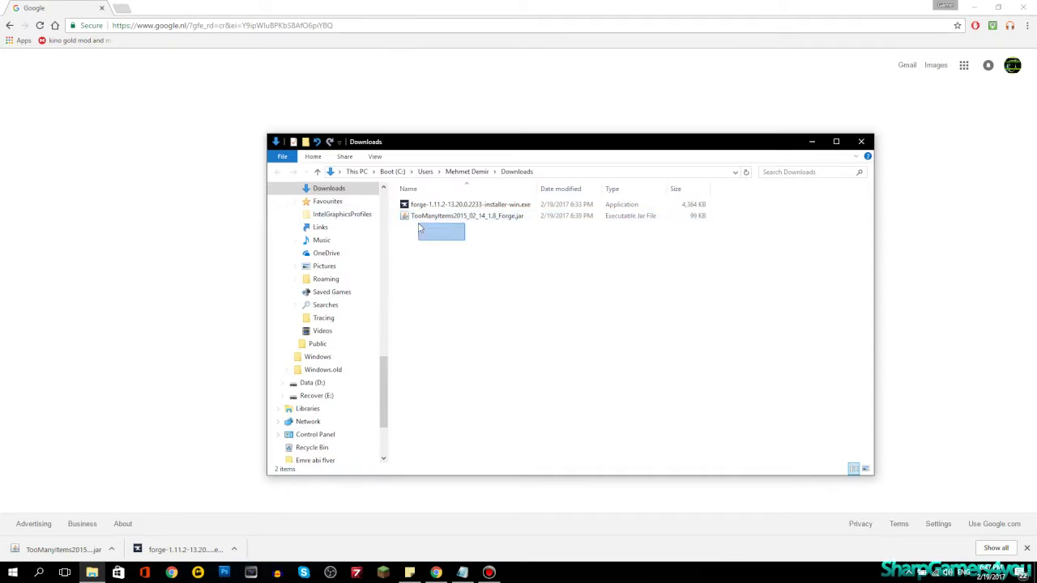
{"action": "left_click", "coordinate": [1027, 550]}
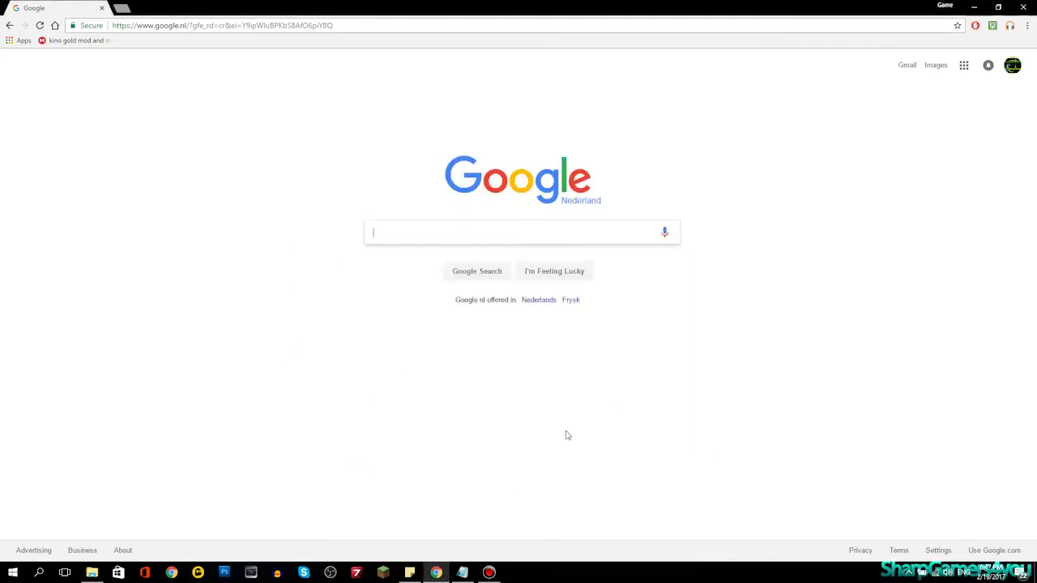
{"action": "left_click", "coordinate": [445, 572]}
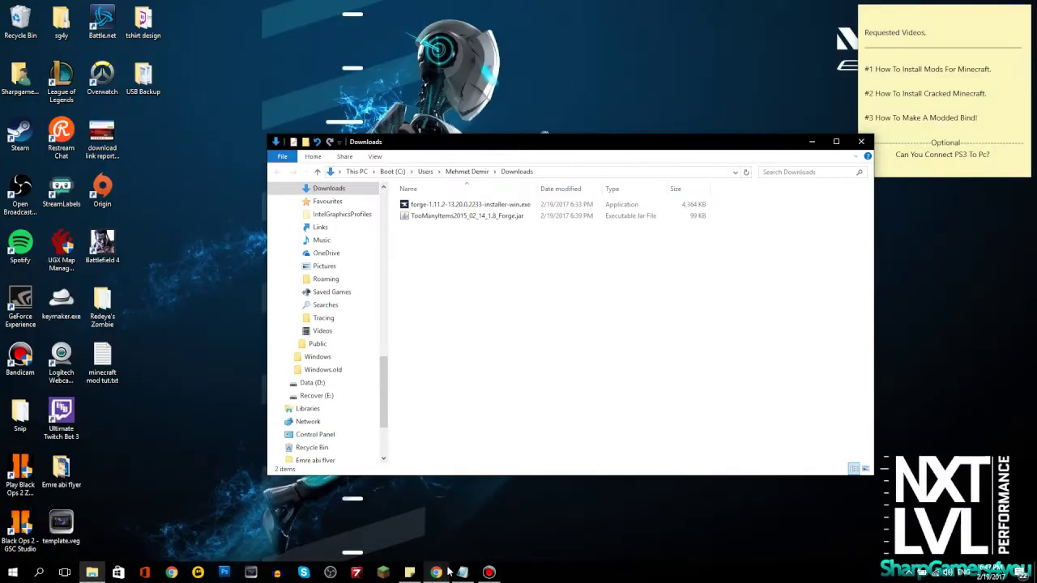
{"action": "left_click_drag", "start_coordinate": [437, 221], "coordinate": [148, 146]}
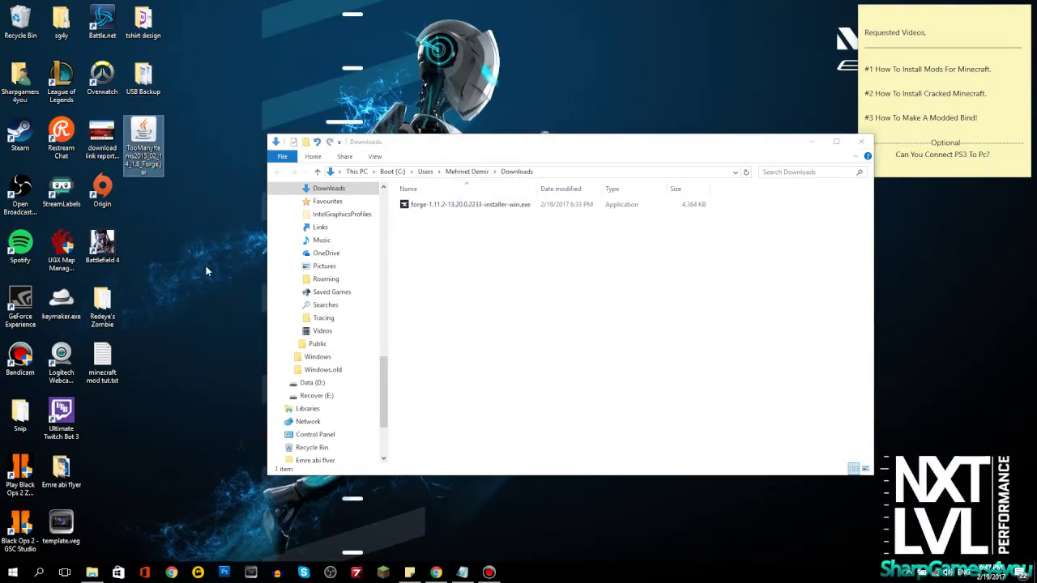
{"action": "left_click_drag", "start_coordinate": [201, 184], "coordinate": [162, 154]}
{"action": "left_click_drag", "start_coordinate": [191, 203], "coordinate": [137, 125]}
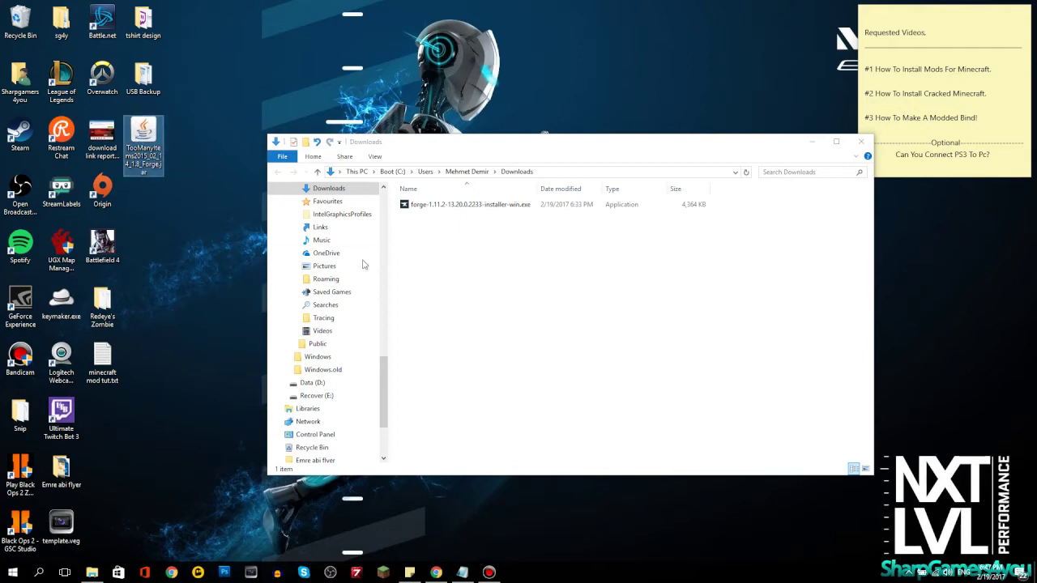
{"action": "left_click", "coordinate": [447, 300]}
{"action": "left_click", "coordinate": [435, 572]}
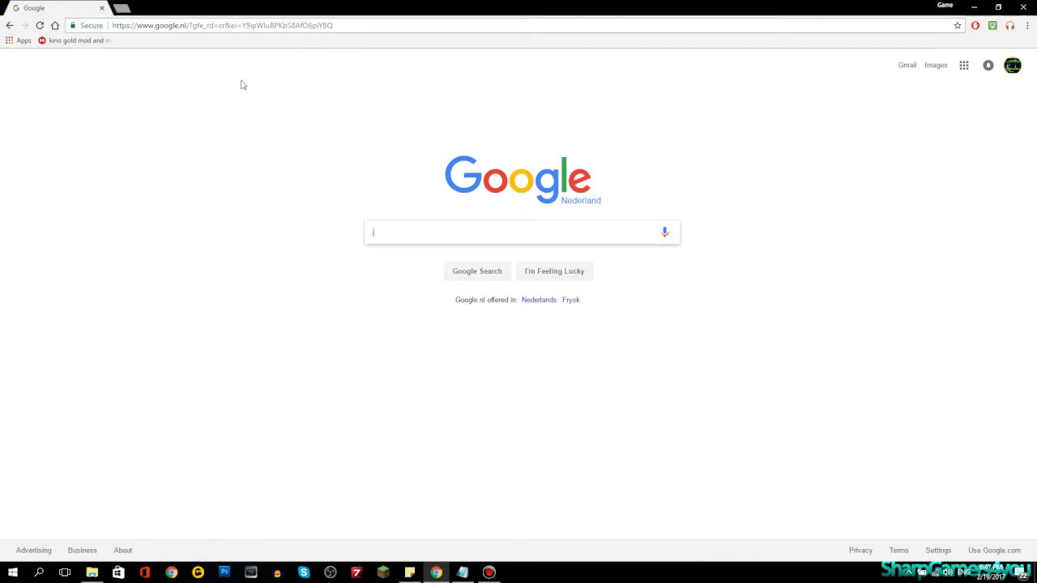
Google 'java latest download', reach java.com's Version 8 Update 121 download page, accept cookies, then close Chrome
{"action": "type", "text": "java latest downlo"}
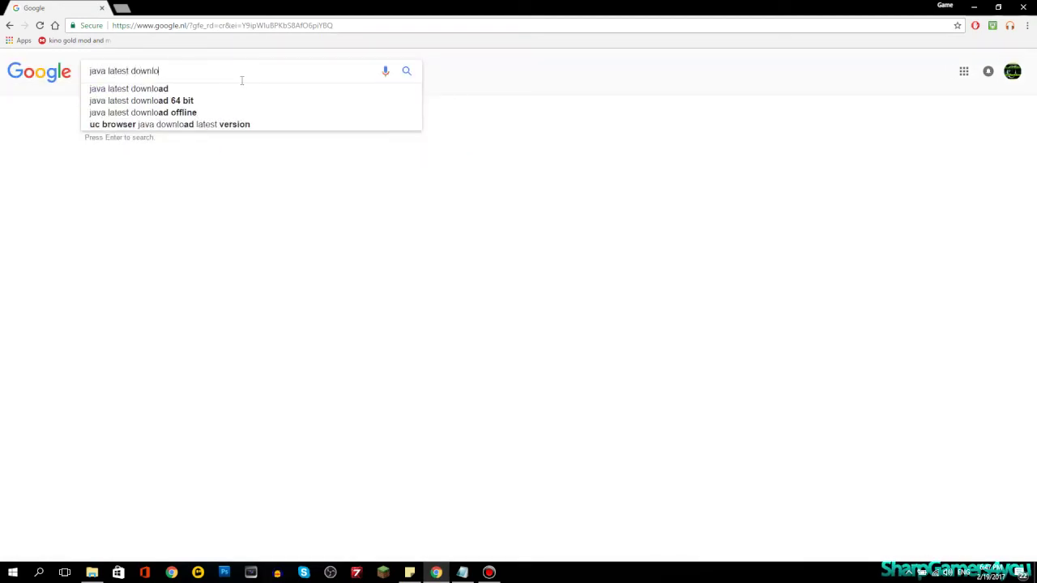
{"action": "type", "text": "ad"}
{"action": "key", "text": "Return"}
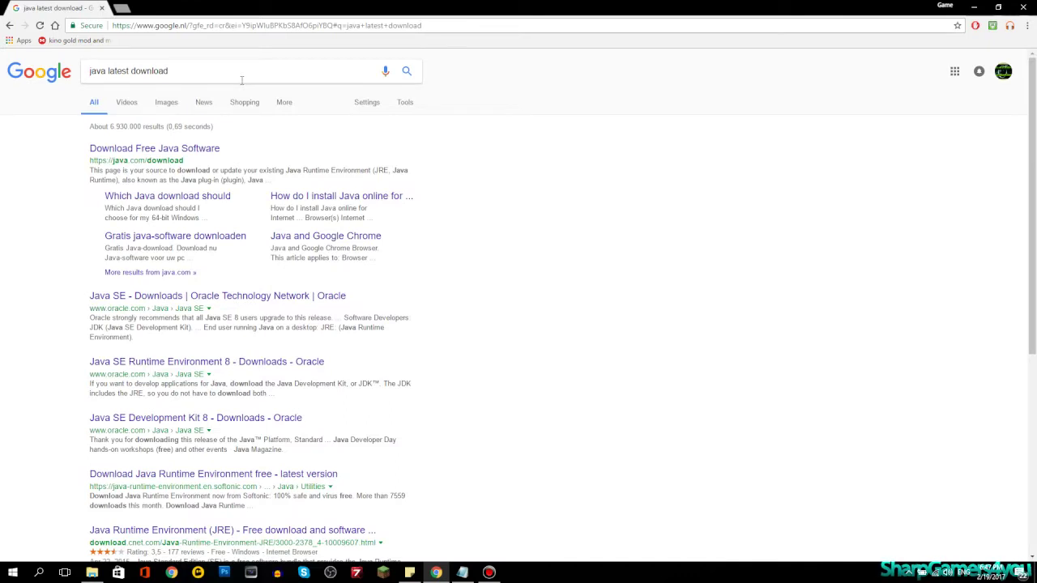
{"action": "left_click", "coordinate": [162, 150]}
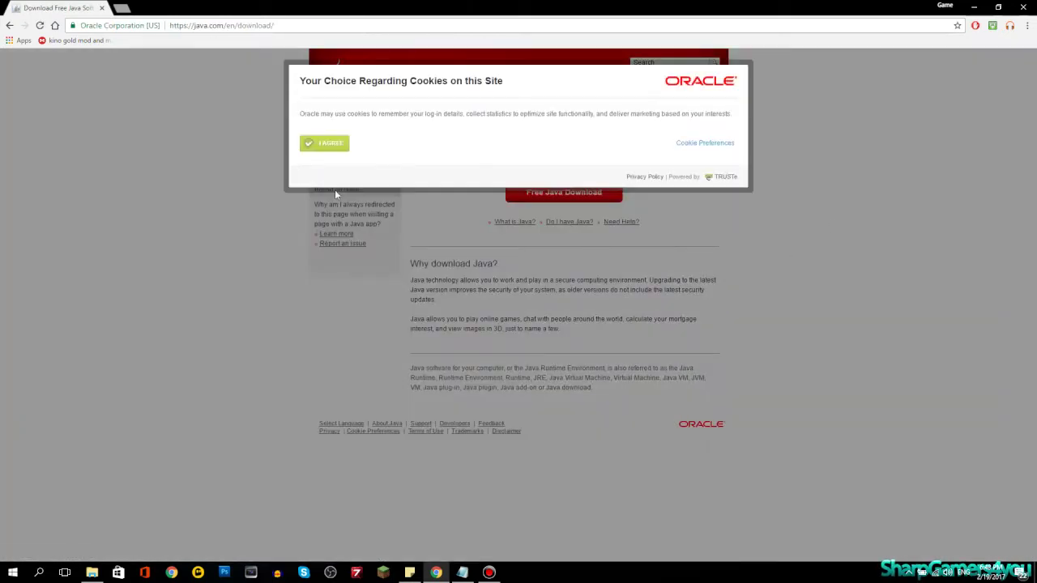
{"action": "left_click", "coordinate": [321, 147]}
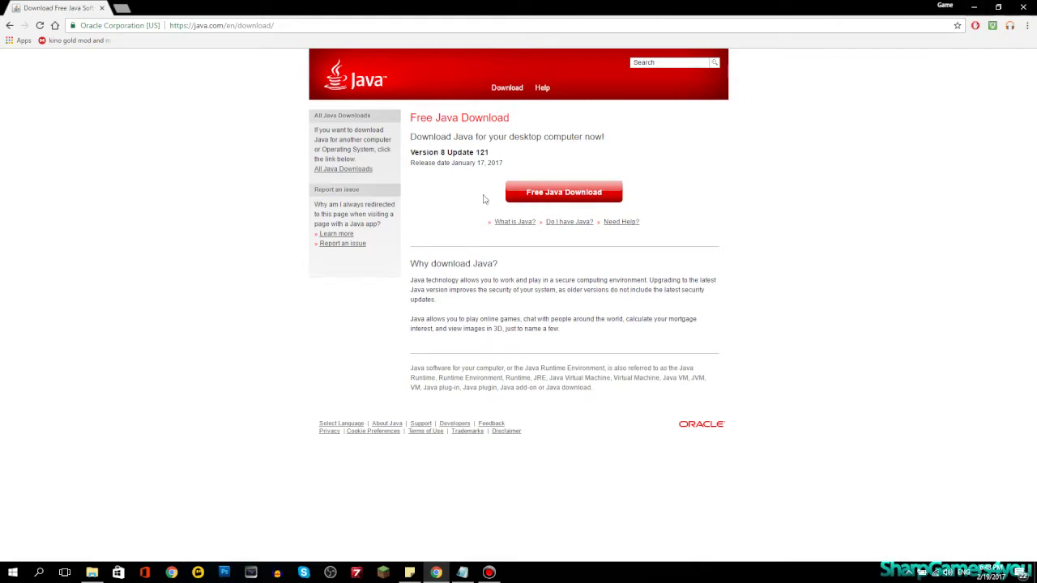
{"action": "left_click", "coordinate": [1023, 6]}
Close the leftover black window and the Downloads window holding the Forge installer
{"action": "left_click", "coordinate": [1023, 7]}
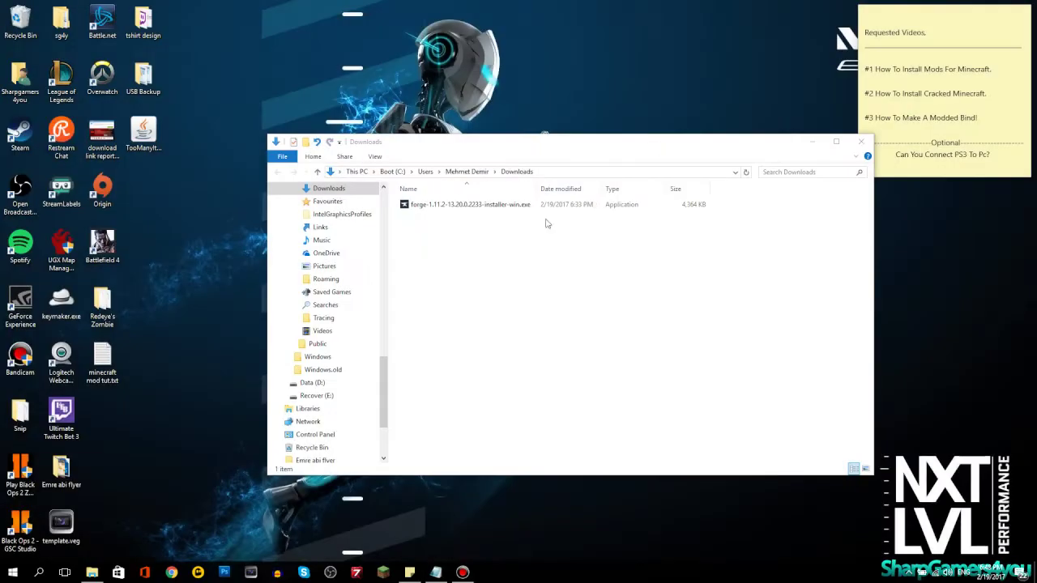
{"action": "left_click_drag", "start_coordinate": [559, 237], "coordinate": [411, 196]}
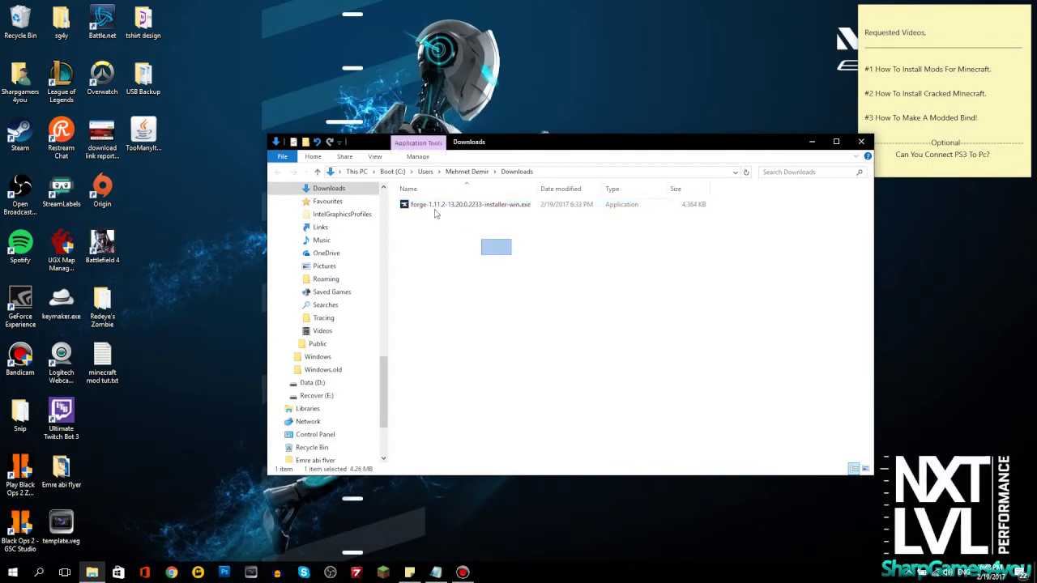
{"action": "left_click", "coordinate": [861, 141]}
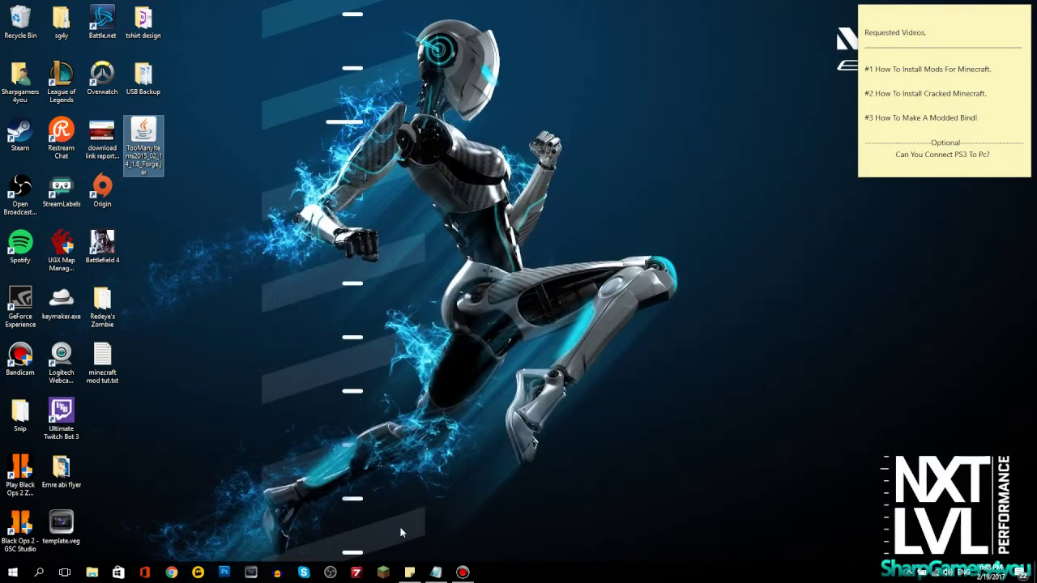
Search %appdata% from the Start menu to open the Roaming folder
{"action": "key", "text": "super"}
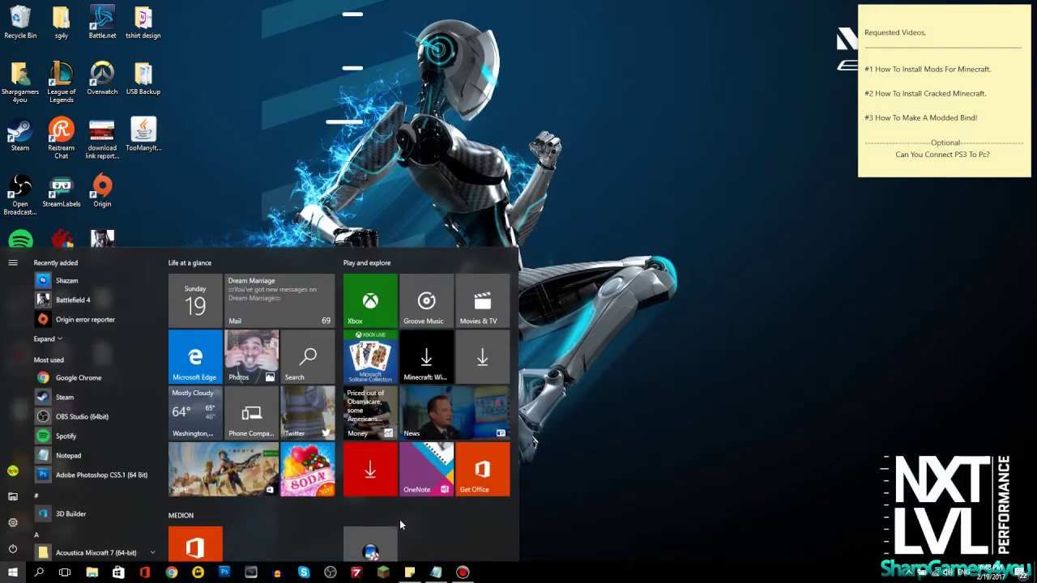
{"action": "type", "text": "%appdata%"}
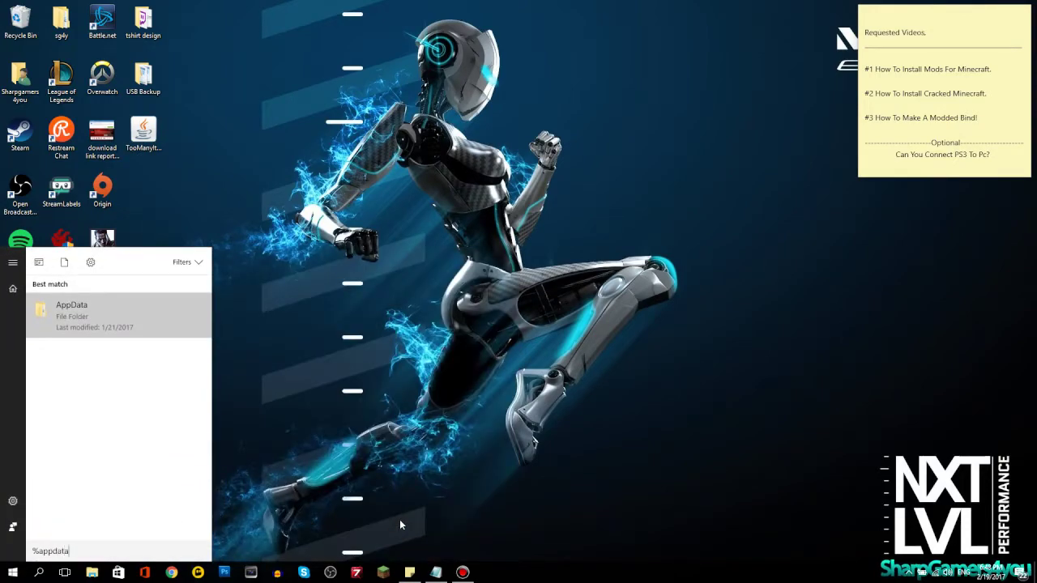
{"action": "key", "text": "Return"}
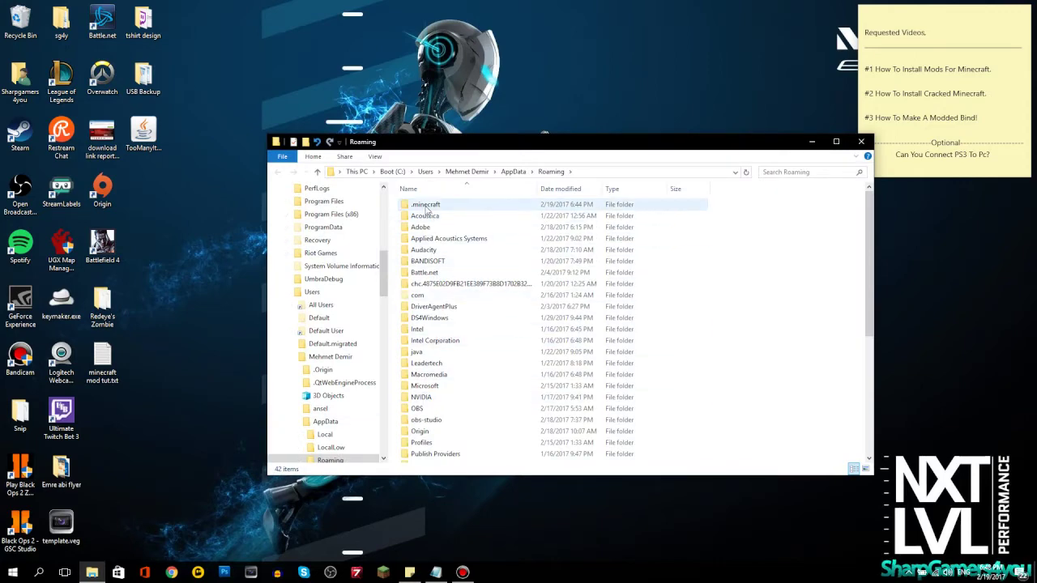
Navigate from Roaming into .minecraft and then its mods folder
{"action": "double_click", "coordinate": [424, 205]}
{"action": "left_click", "coordinate": [513, 172]}
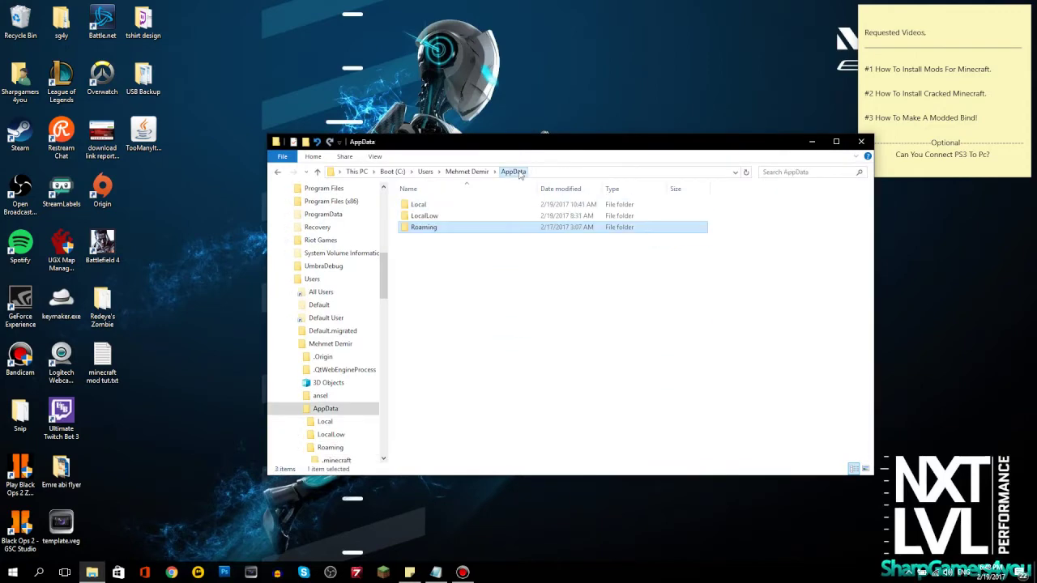
{"action": "double_click", "coordinate": [419, 228]}
{"action": "double_click", "coordinate": [425, 205]}
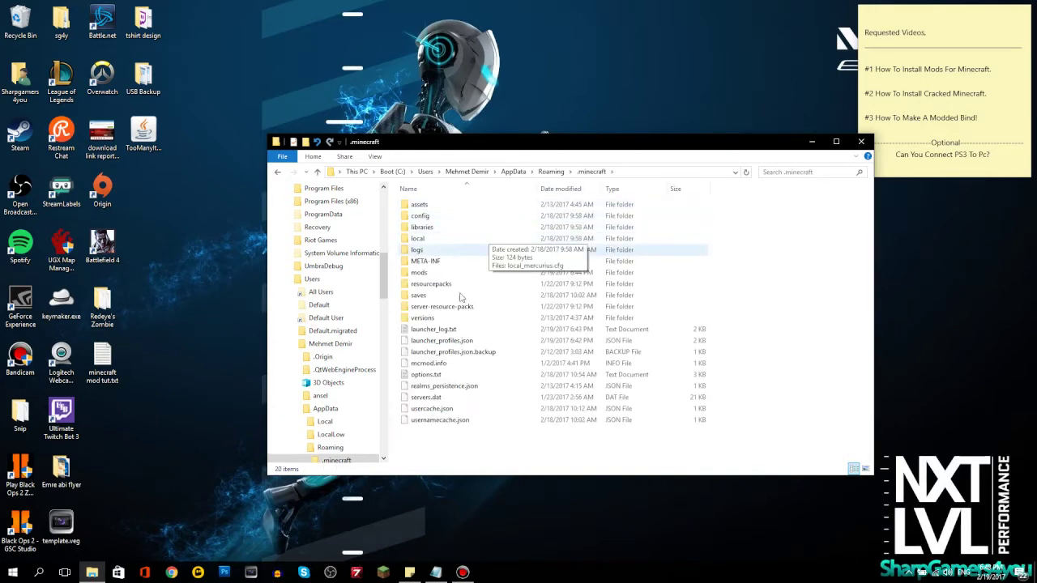
{"action": "double_click", "coordinate": [419, 272]}
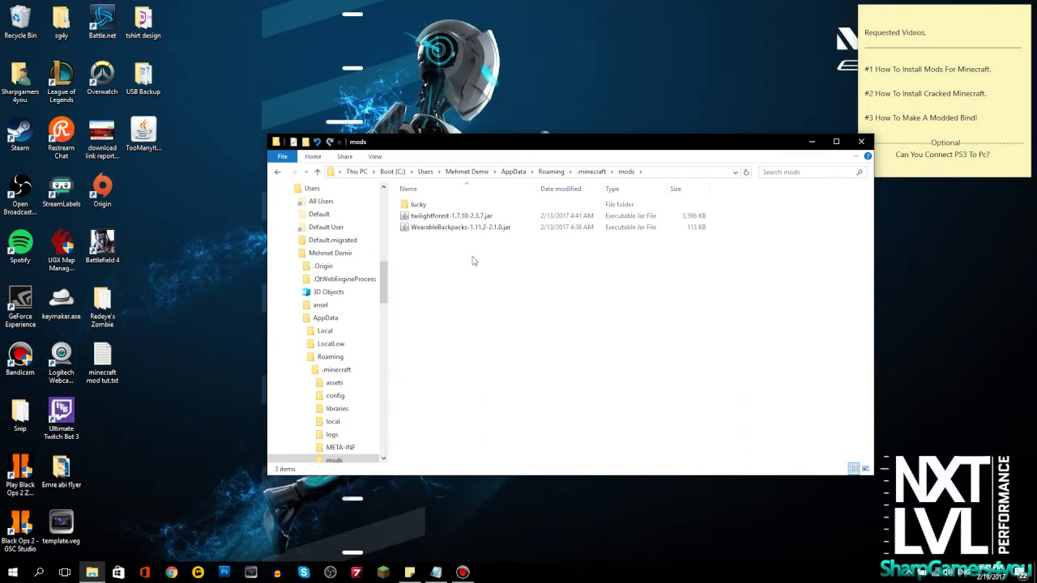
Move the TooManyItems jar from the desktop into mods, check the jars, and close Explorer
{"action": "left_click_drag", "start_coordinate": [143, 138], "coordinate": [427, 254]}
{"action": "left_click_drag", "start_coordinate": [501, 279], "coordinate": [471, 280]}
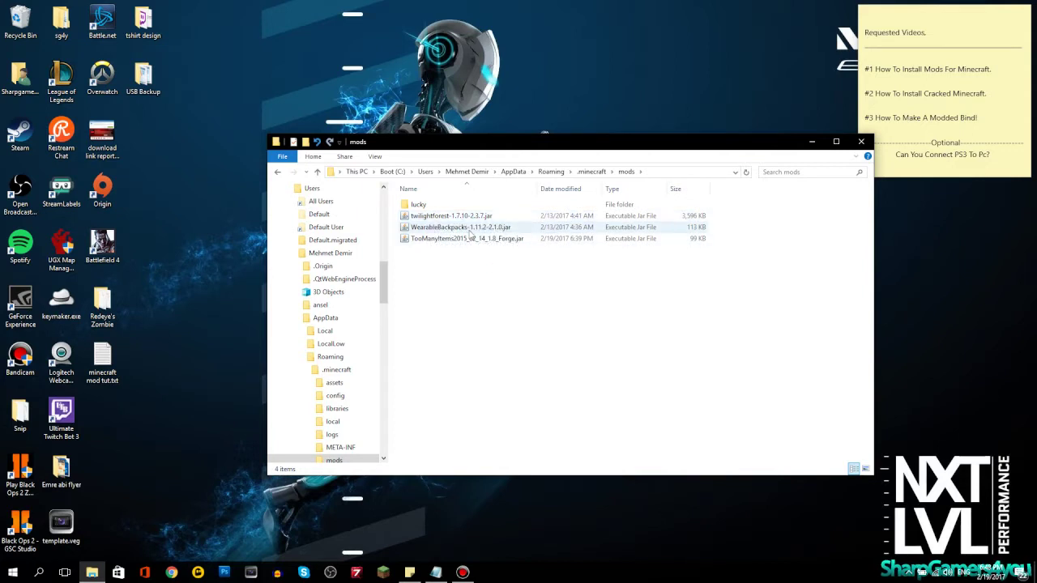
{"action": "left_click", "coordinate": [460, 231]}
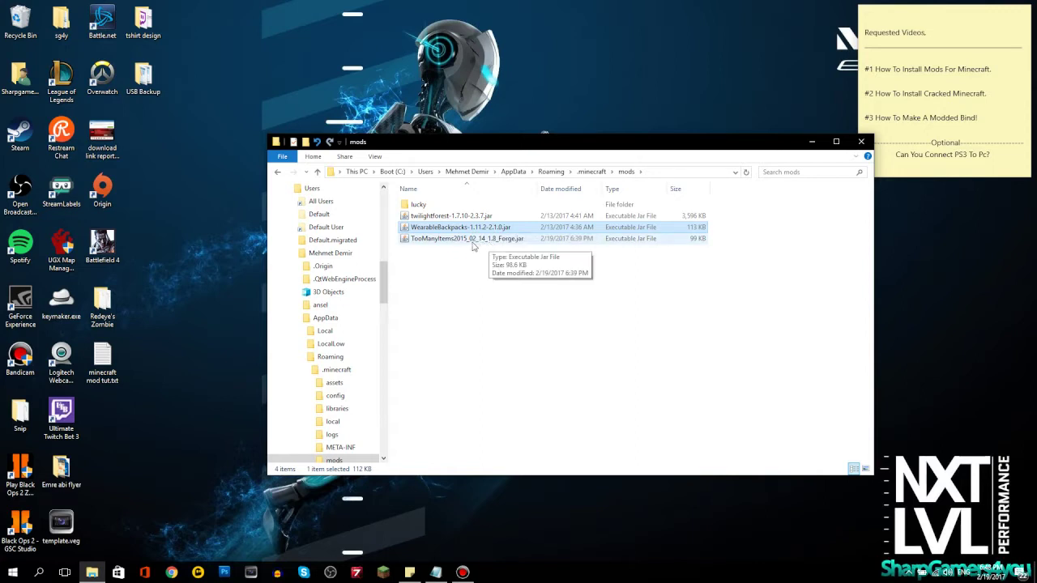
{"action": "left_click", "coordinate": [471, 240]}
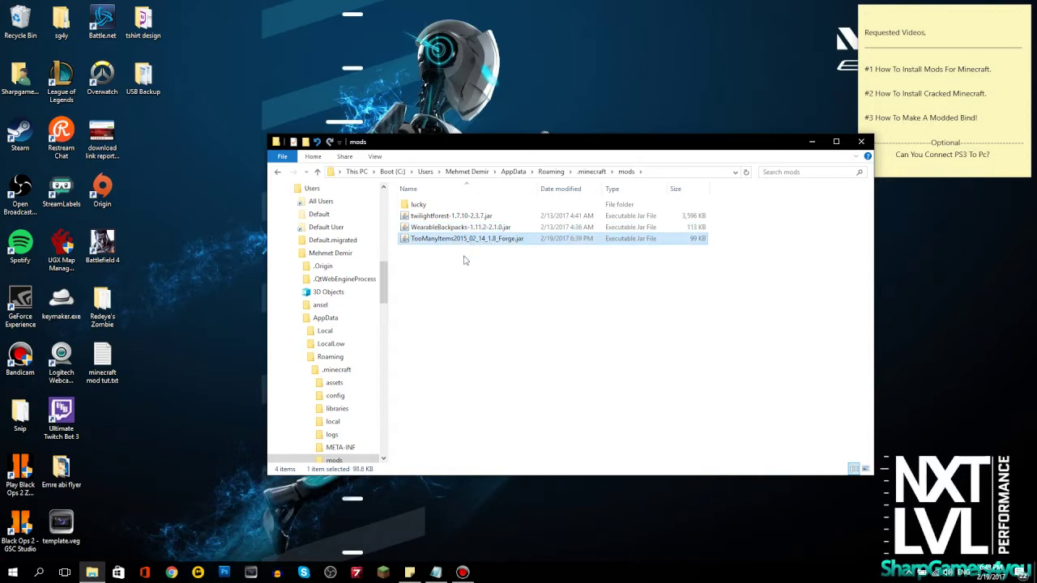
{"action": "left_click", "coordinate": [458, 261]}
{"action": "left_click", "coordinate": [438, 228]}
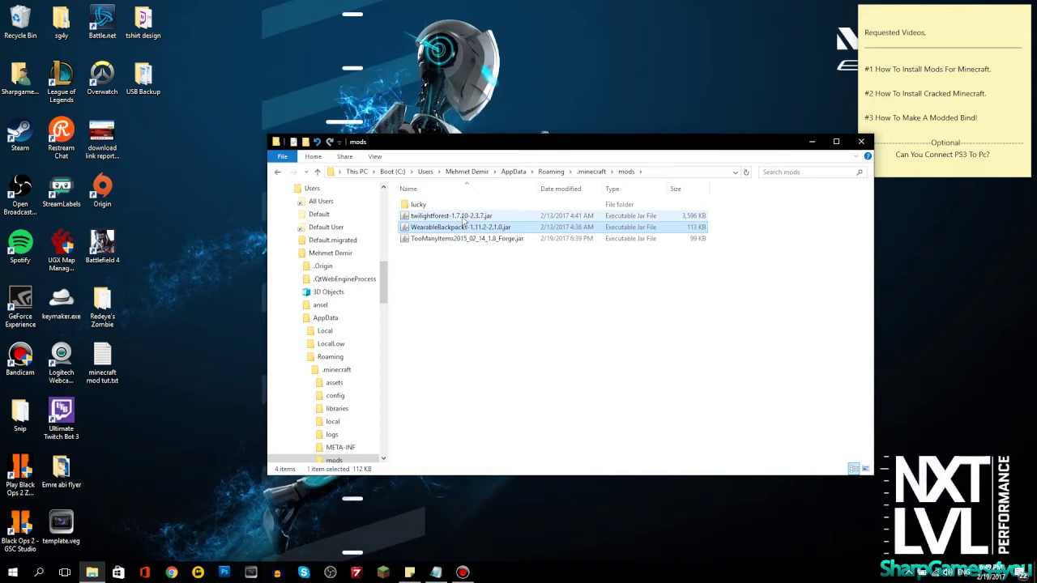
{"action": "left_click", "coordinate": [859, 144]}
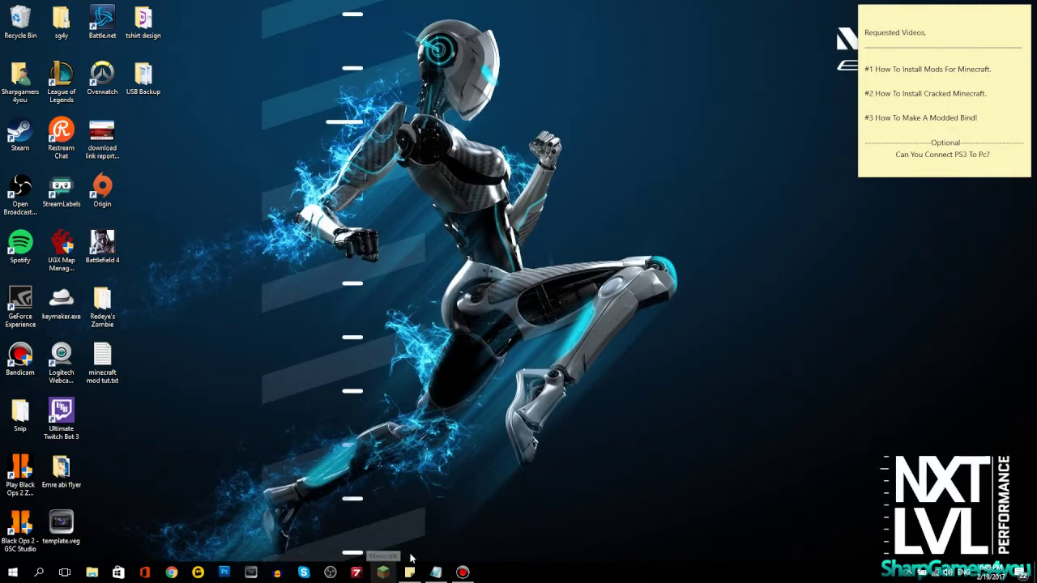
Start Minecraft Launcher, pick the 1.11.2-forge1.11.2-13.20.0.2228 profile to play, and list launch profiles
{"action": "left_click", "coordinate": [383, 572]}
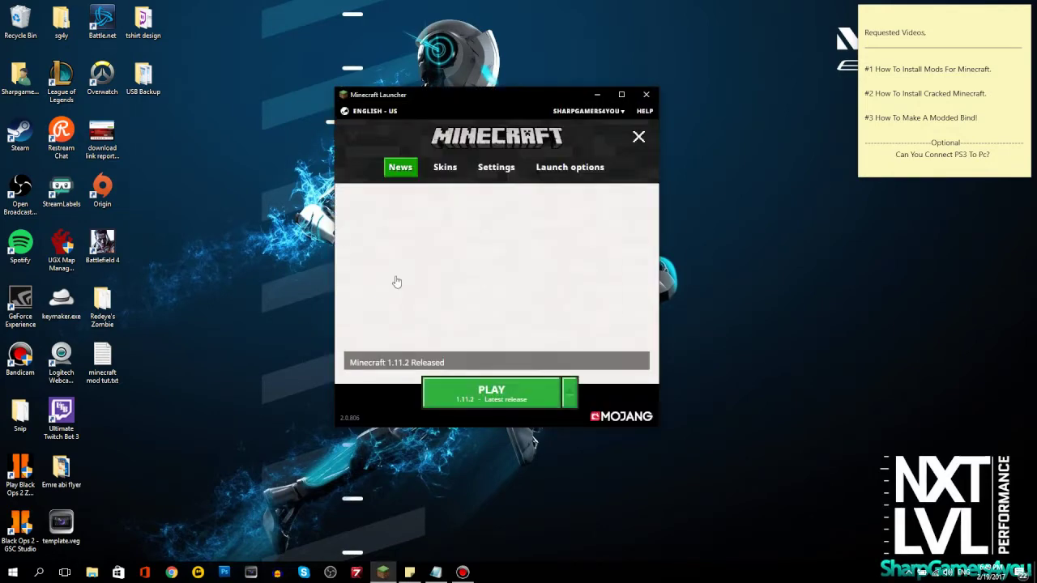
{"action": "left_click", "coordinate": [570, 393]}
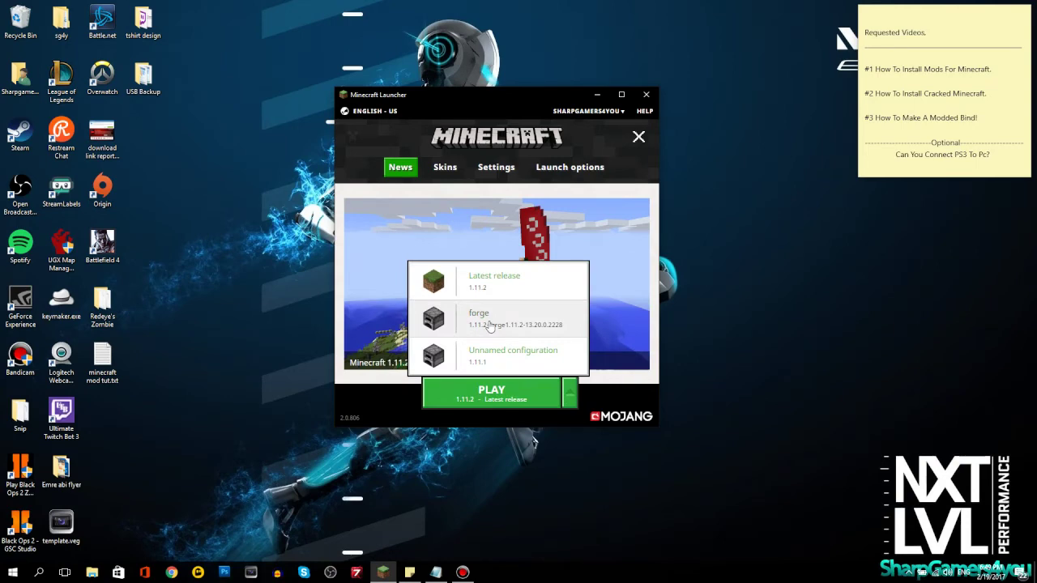
{"action": "left_click", "coordinate": [478, 324]}
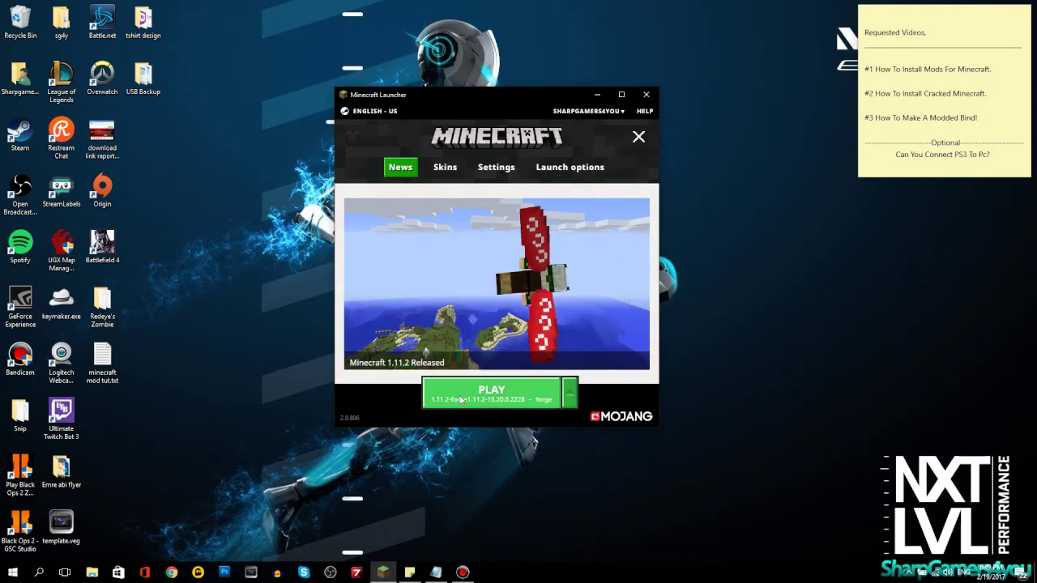
{"action": "left_click", "coordinate": [570, 395]}
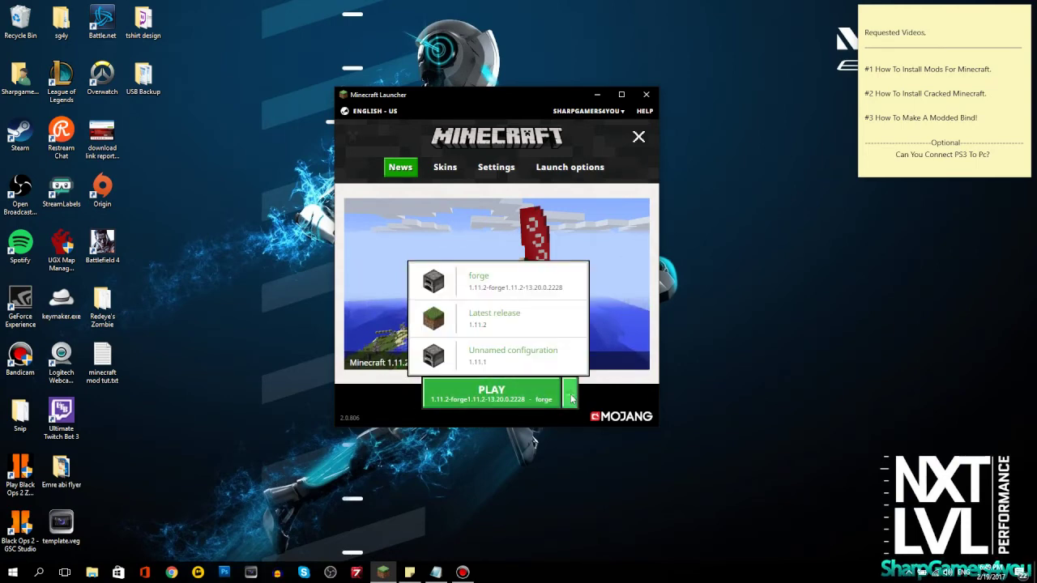
{"action": "left_click", "coordinate": [571, 397]}
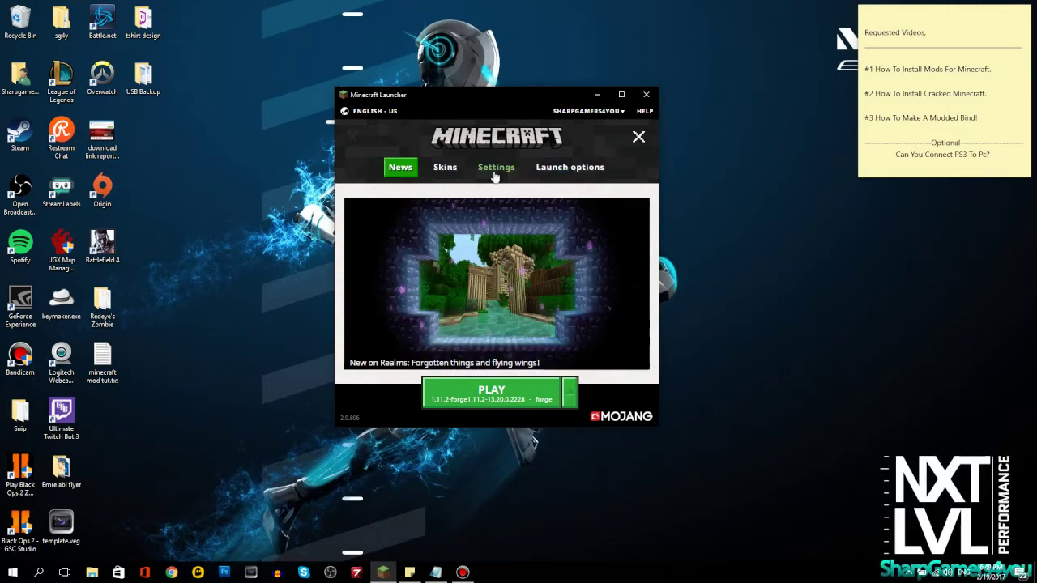
{"action": "left_click", "coordinate": [557, 168]}
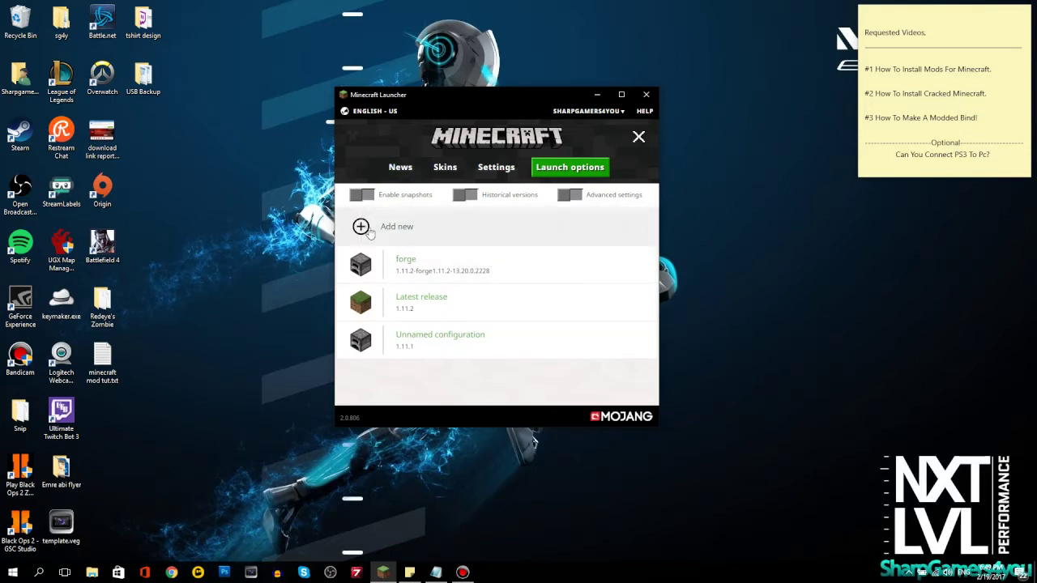
Add a new launch profile named backpak with version release 1.10
{"action": "left_click", "coordinate": [370, 230]}
{"action": "left_click", "coordinate": [496, 236]}
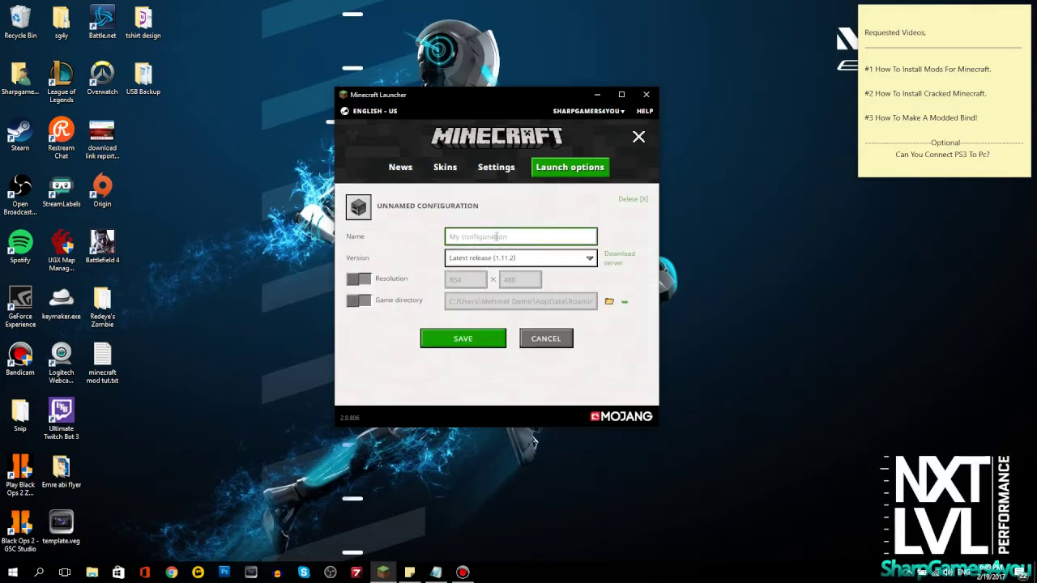
{"action": "type", "text": "backpak"}
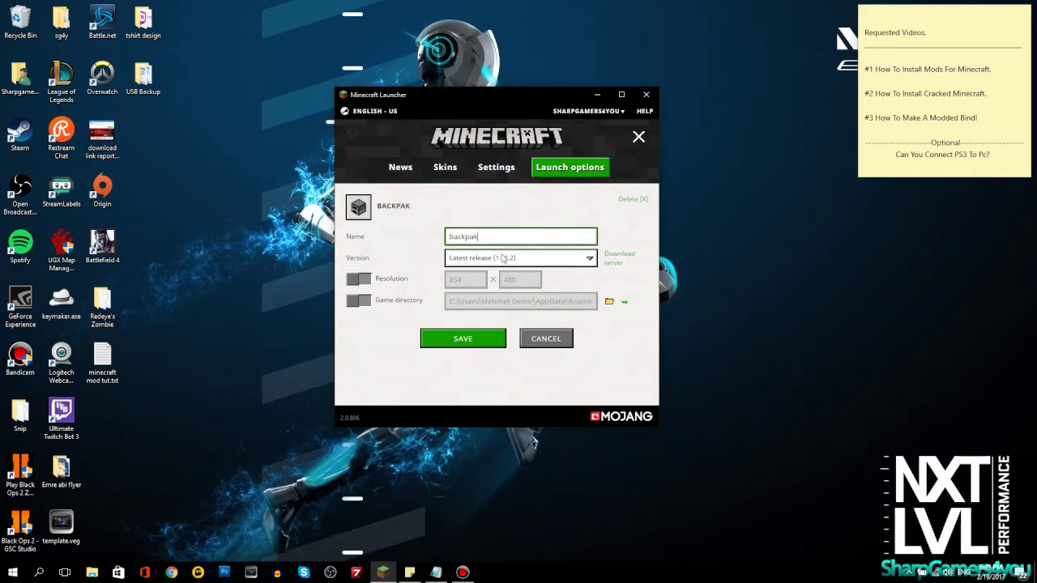
{"action": "left_click", "coordinate": [503, 259]}
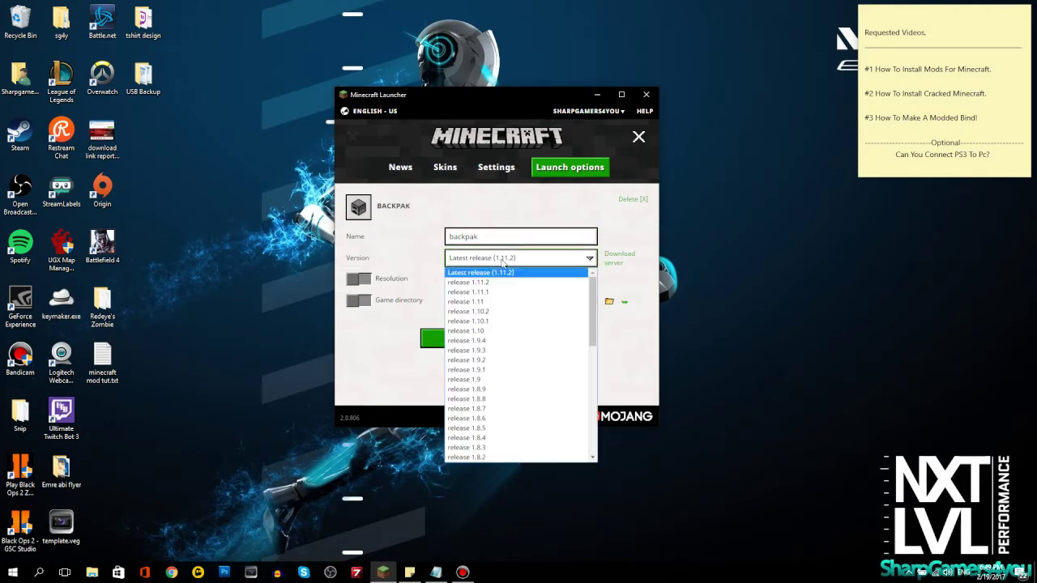
{"action": "left_click", "coordinate": [491, 333]}
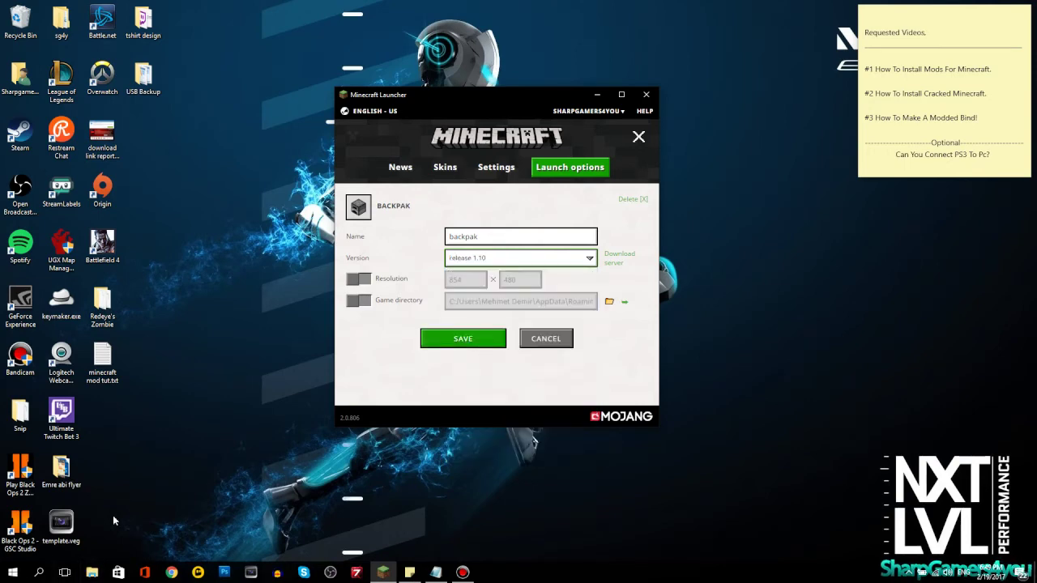
Open the AppData folder in File Explorer via a %appdata% Start search
{"action": "key", "text": "super"}
{"action": "type", "text": "%appdata%"}
{"action": "key", "text": "Return"}
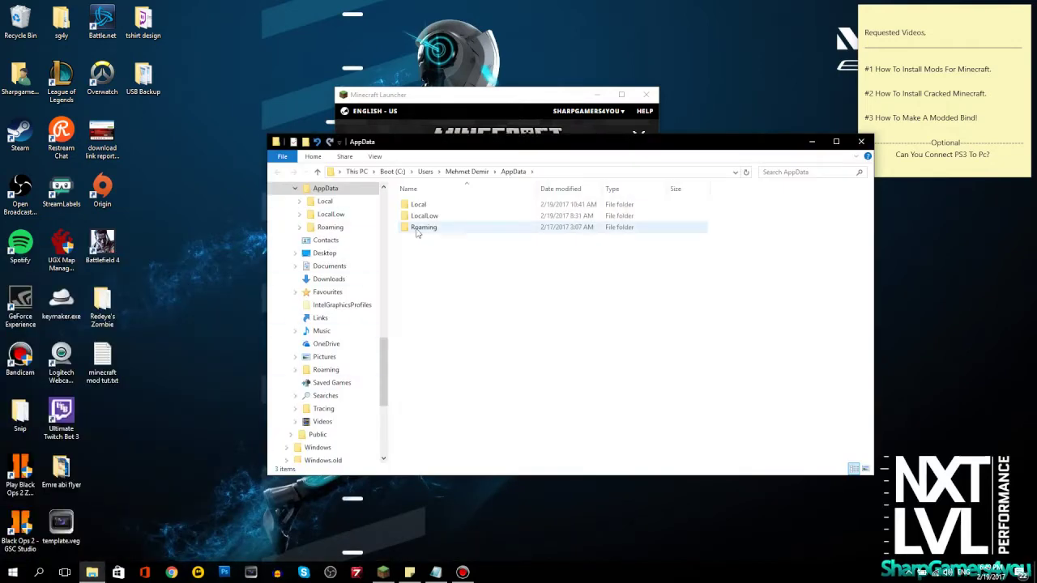
Go to Roaming > .minecraft > mods, check the twilightforest jar's version, then minimize Explorer
{"action": "double_click", "coordinate": [417, 230]}
{"action": "double_click", "coordinate": [423, 204]}
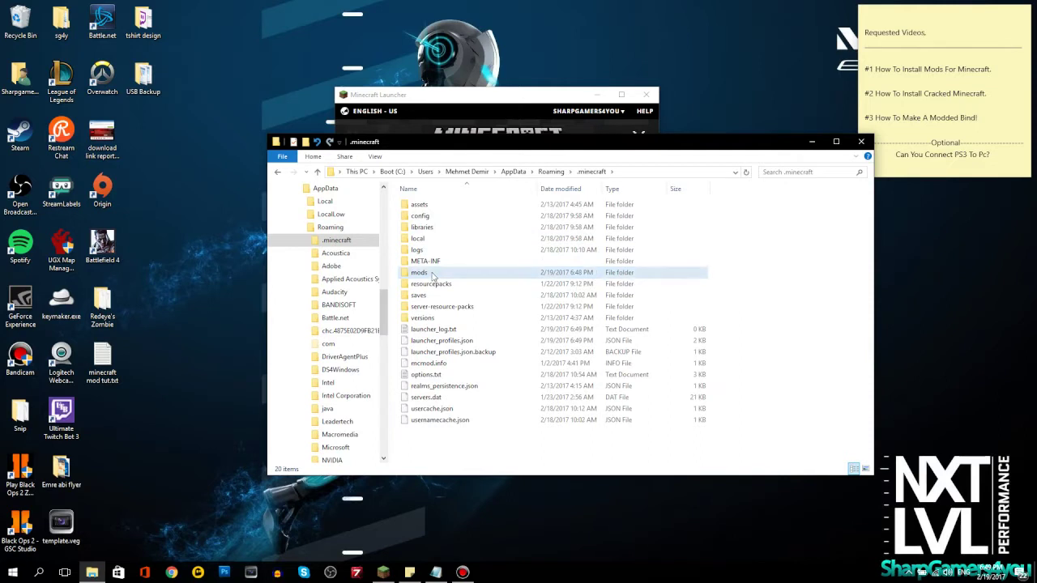
{"action": "double_click", "coordinate": [432, 276]}
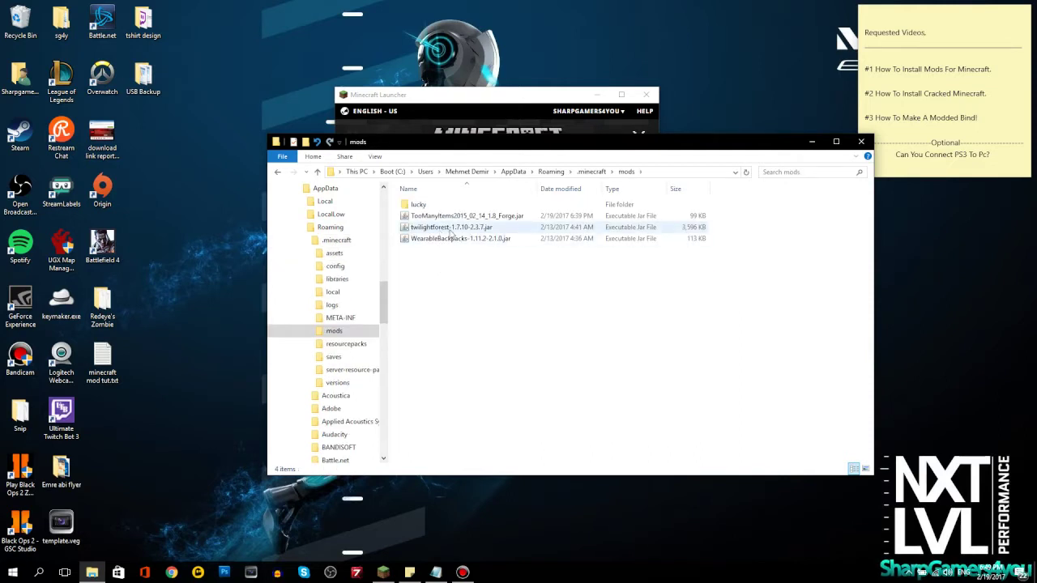
{"action": "left_click", "coordinate": [446, 231]}
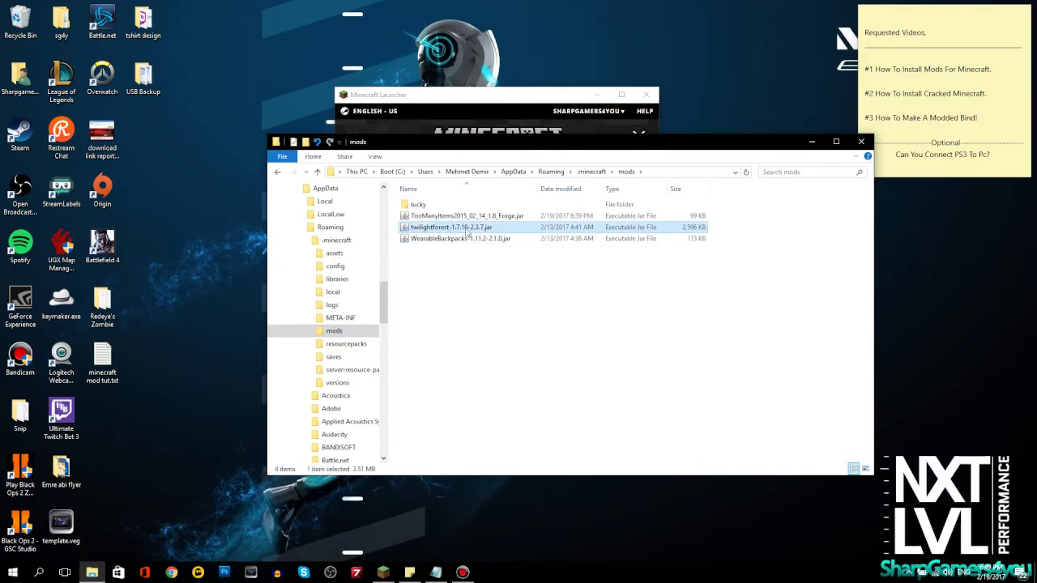
{"action": "left_click_drag", "start_coordinate": [474, 229], "coordinate": [486, 243]}
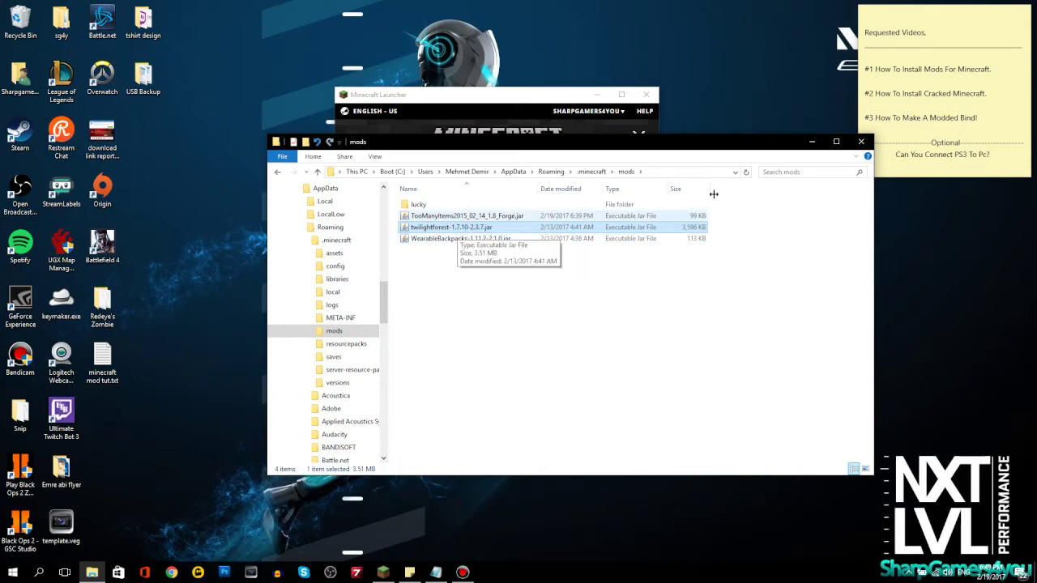
{"action": "left_click", "coordinate": [811, 141]}
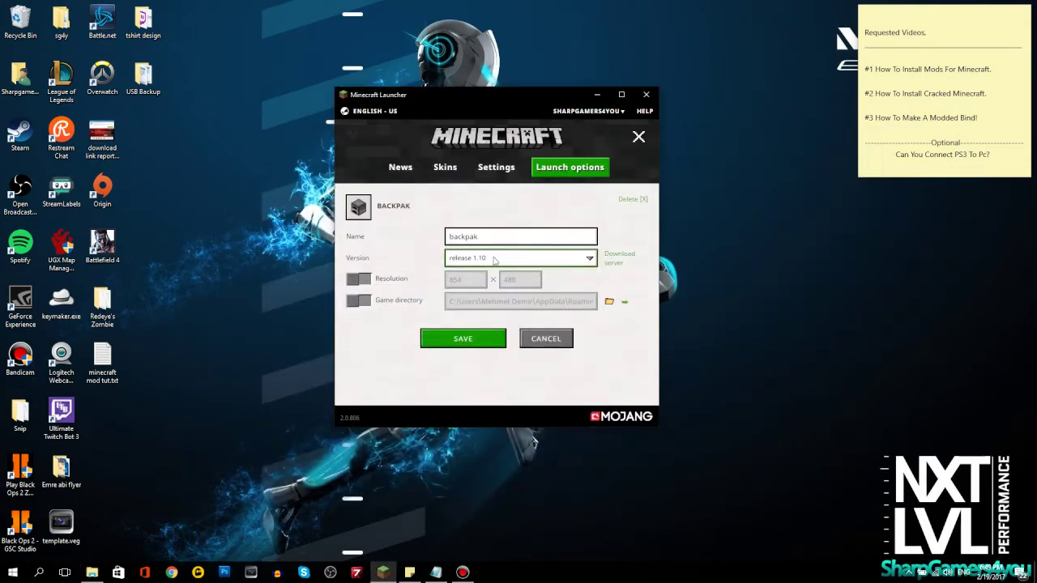
Change the backpak profile's version from release 1.10 to release 1.7.10
{"action": "left_click", "coordinate": [494, 260]}
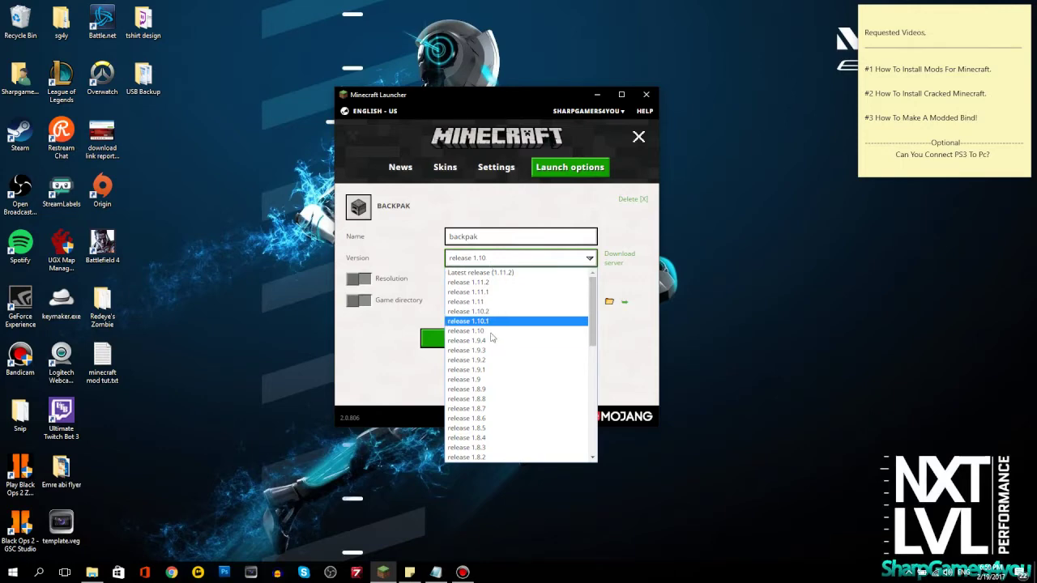
{"action": "scroll", "coordinate": [500, 416], "scroll_direction": "down", "scroll_amount": 4}
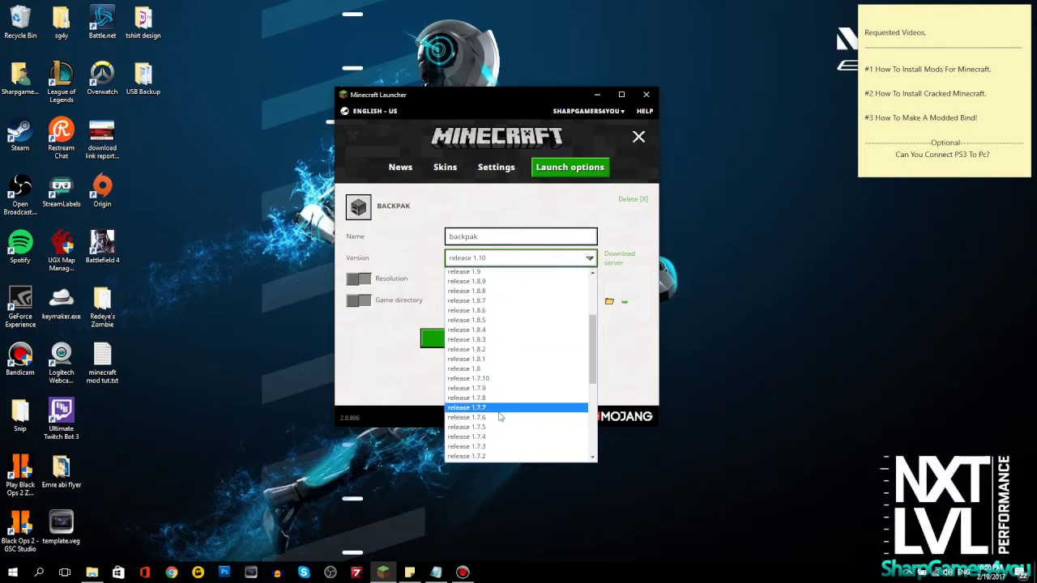
{"action": "left_click", "coordinate": [474, 378]}
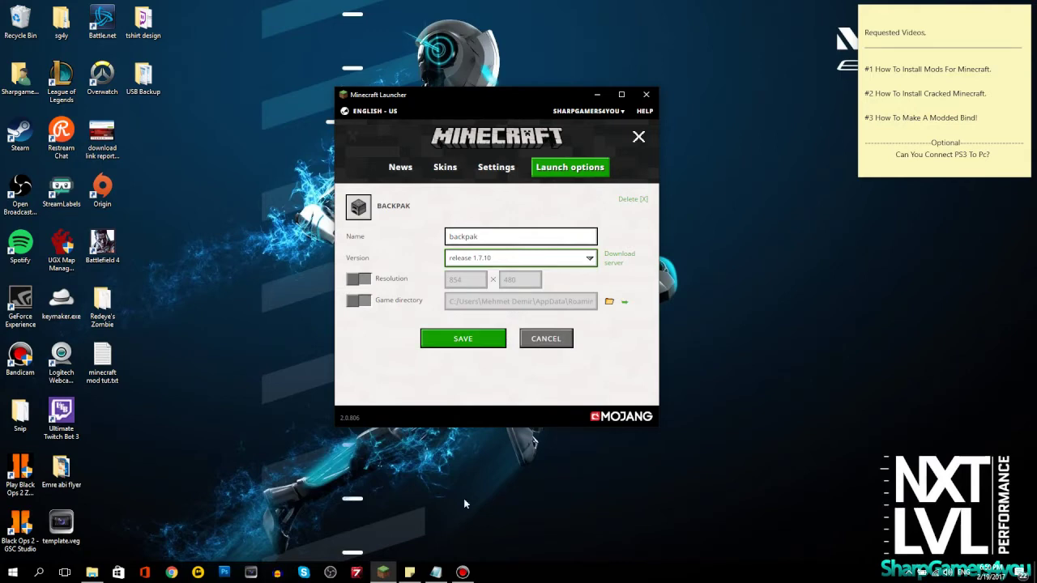